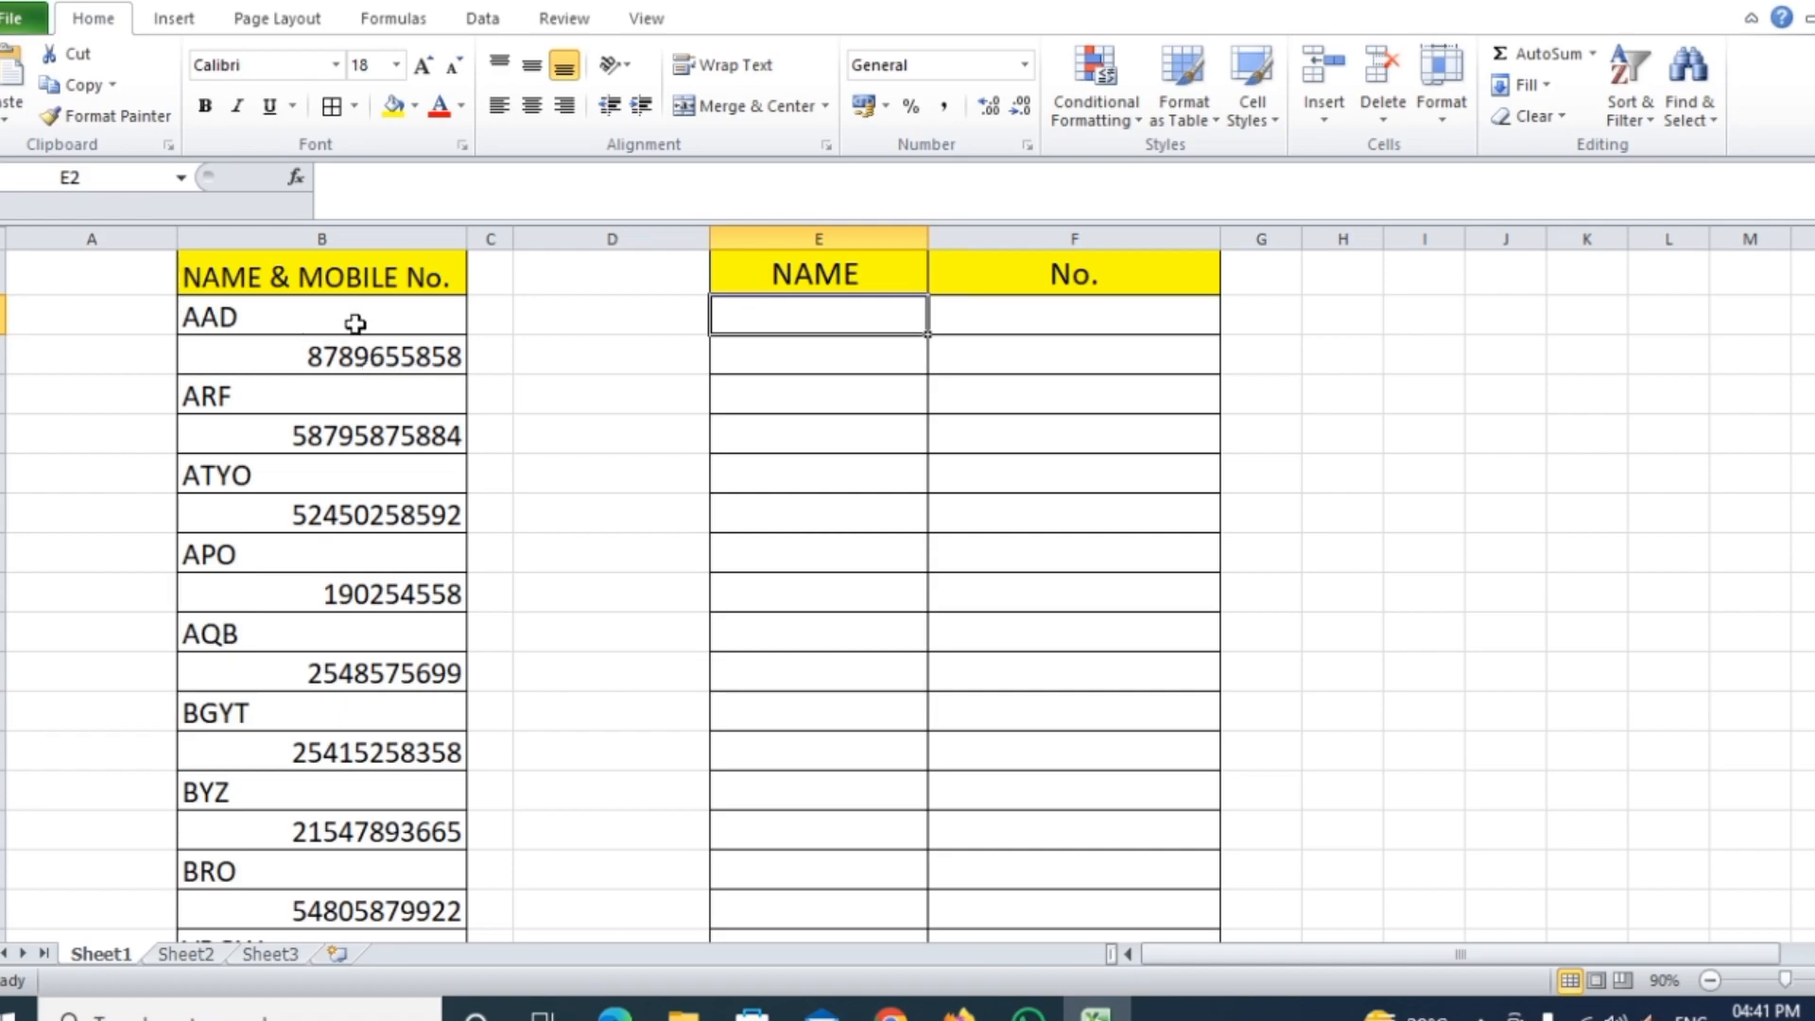
Select only the text constants (the names) in the NAME & MOBILE No. list using Go To Special
mouse_move(357, 317)
left_mouse_down()
mouse_move(356, 941)
mouse_move(376, 851)
left_mouse_up()
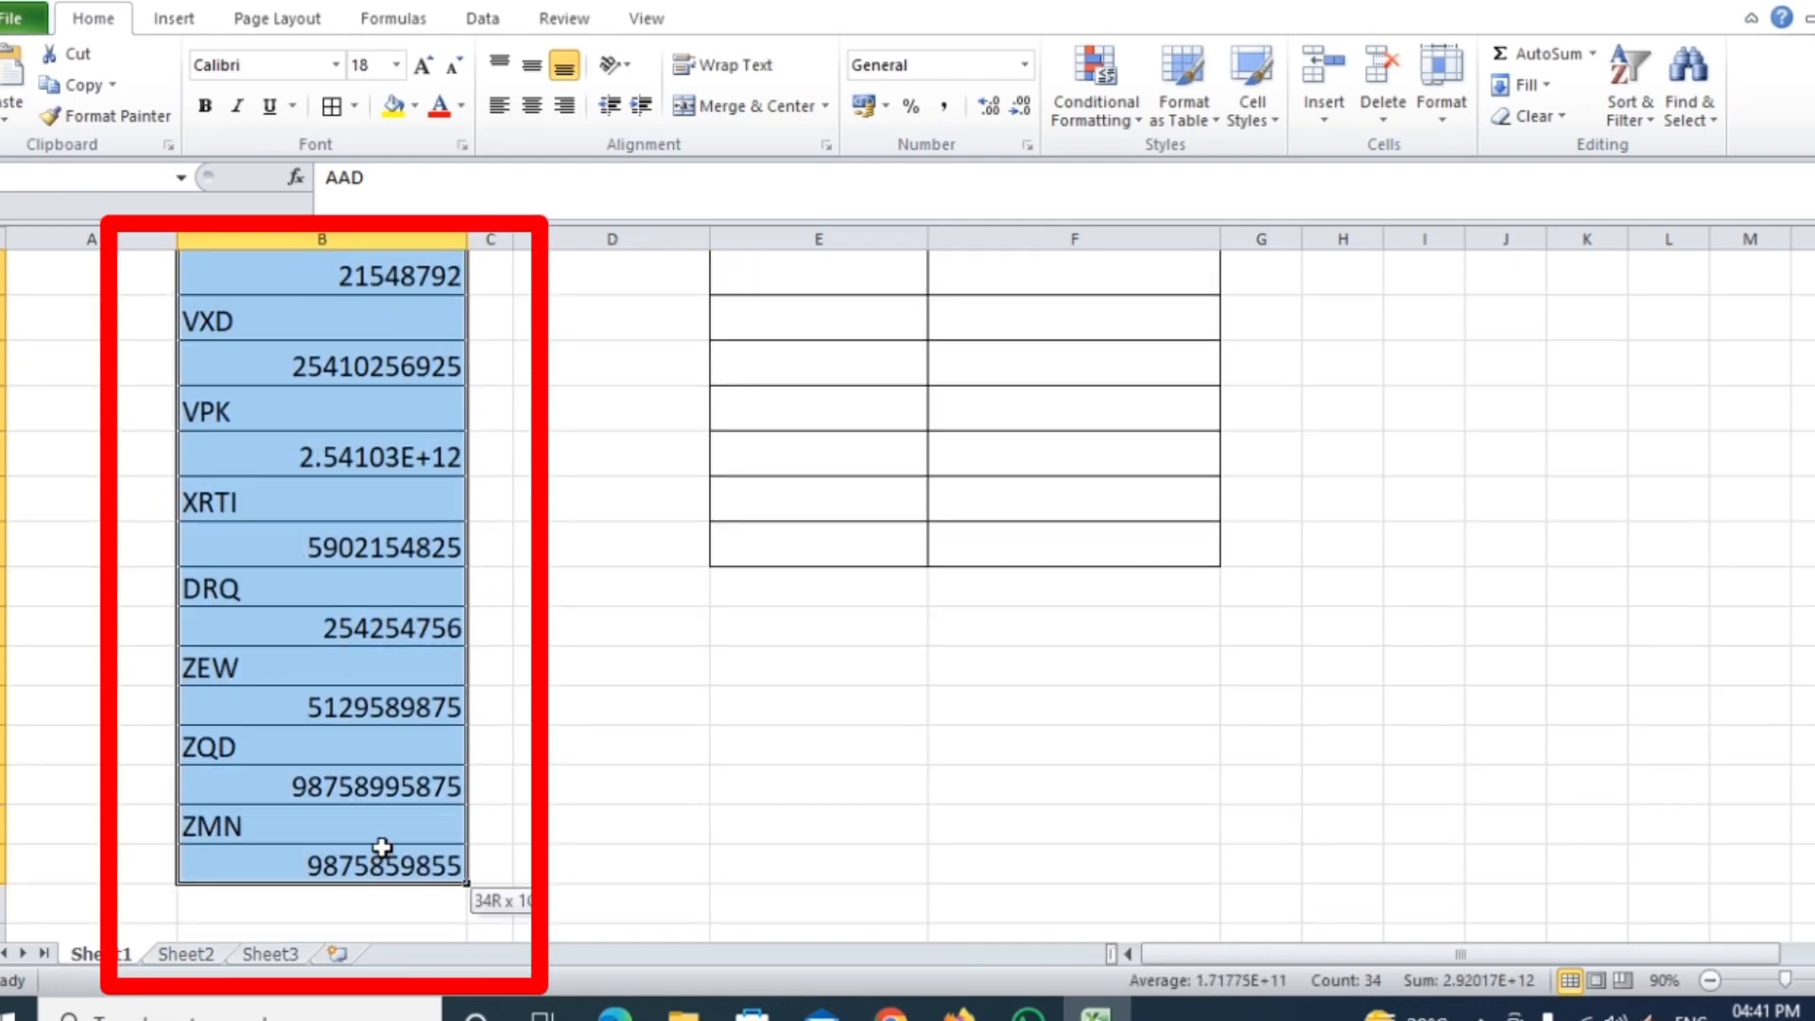
scroll(636, 608, "up", 7)
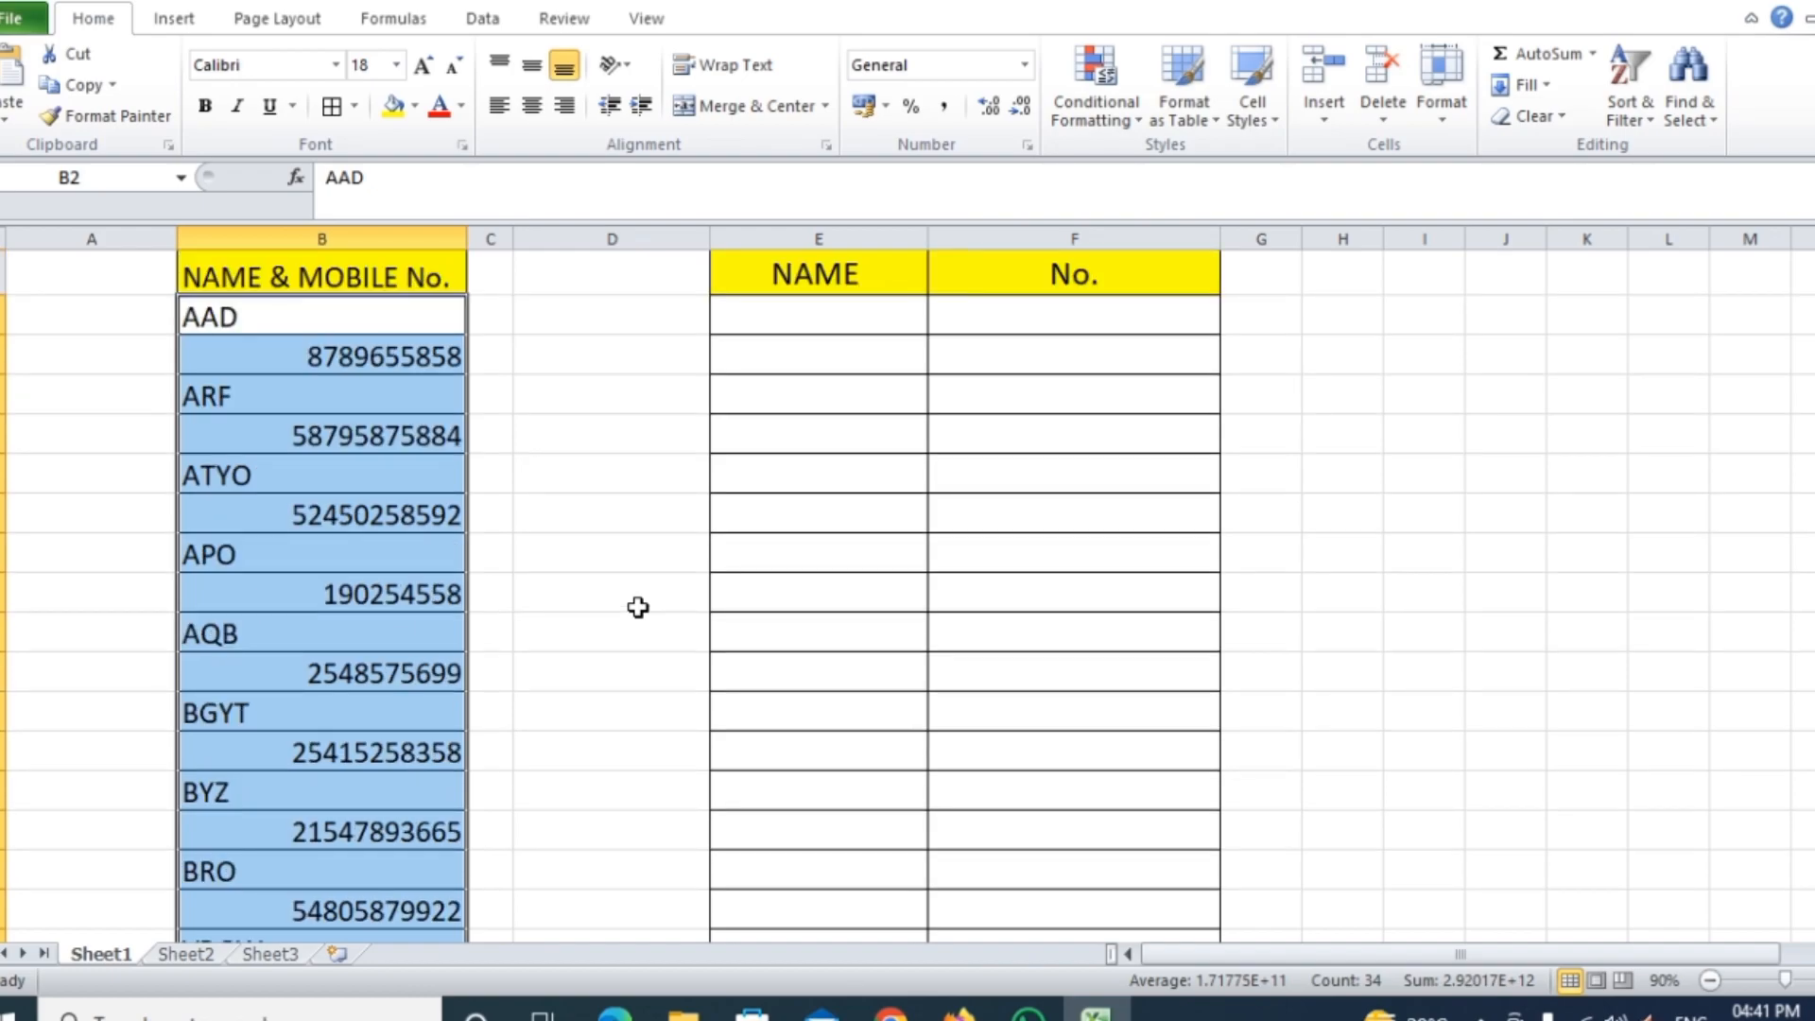
key("ctrl+g")
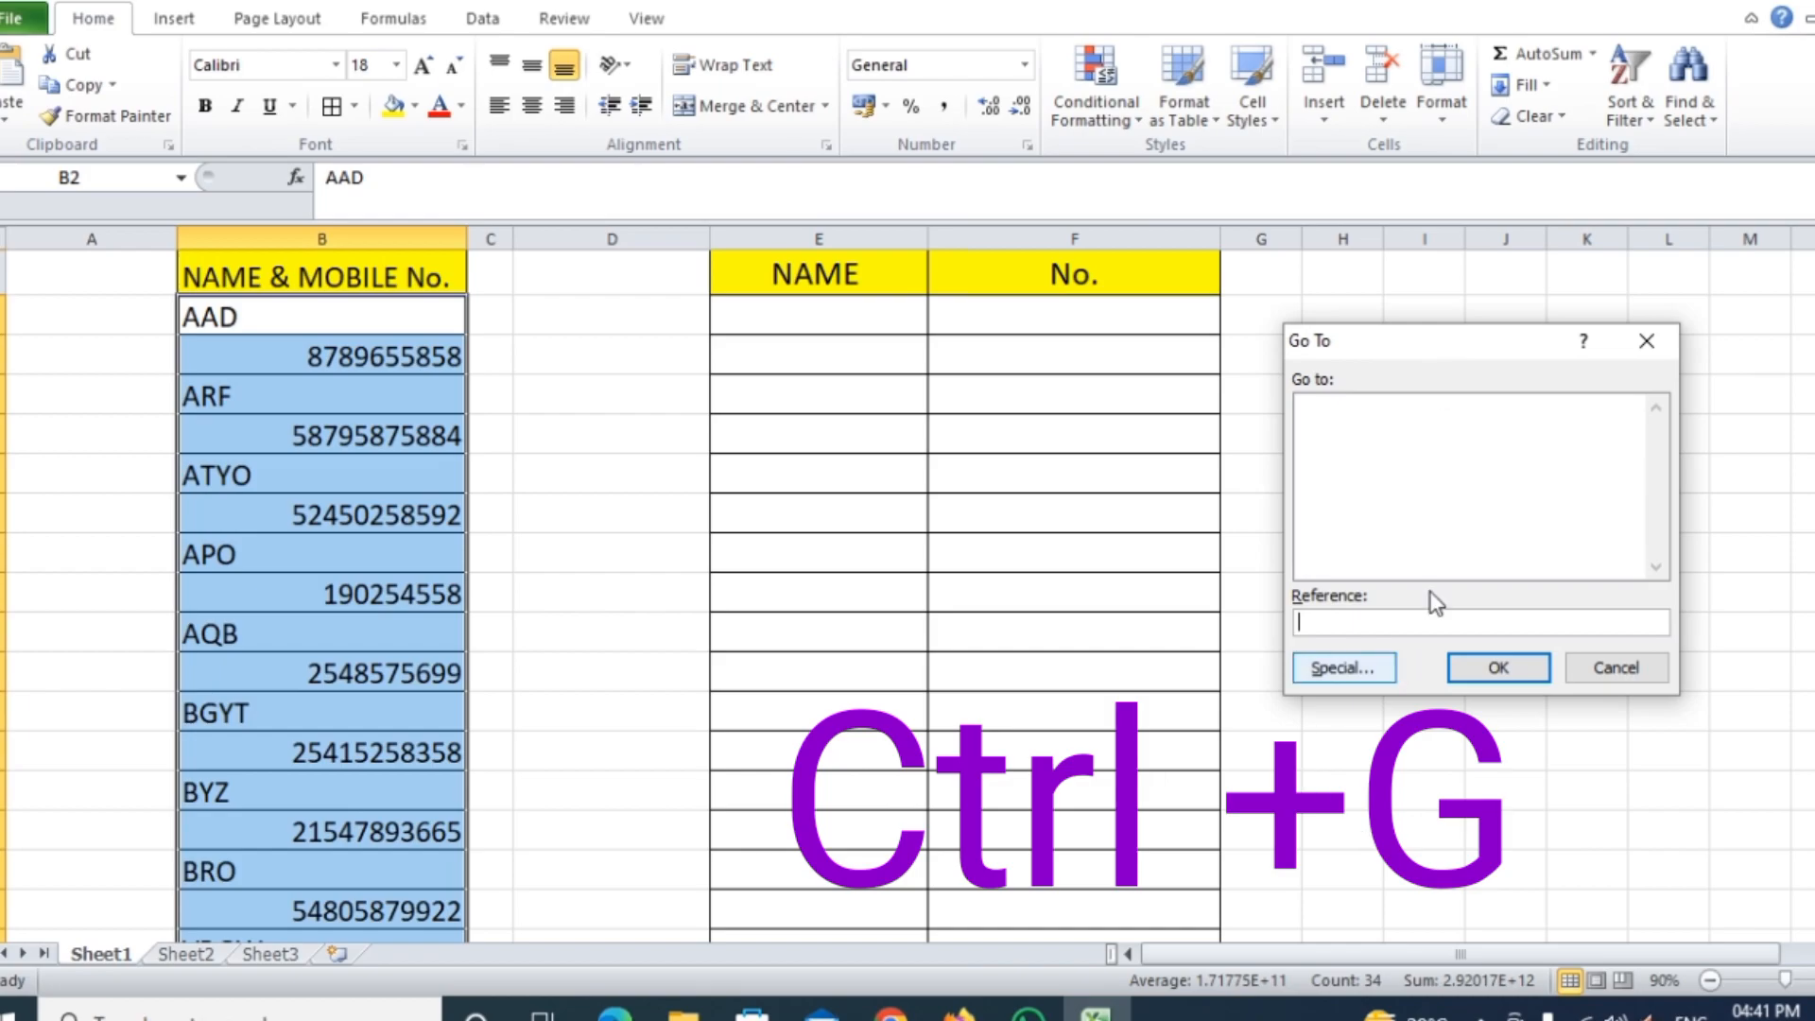
left_click(1346, 667)
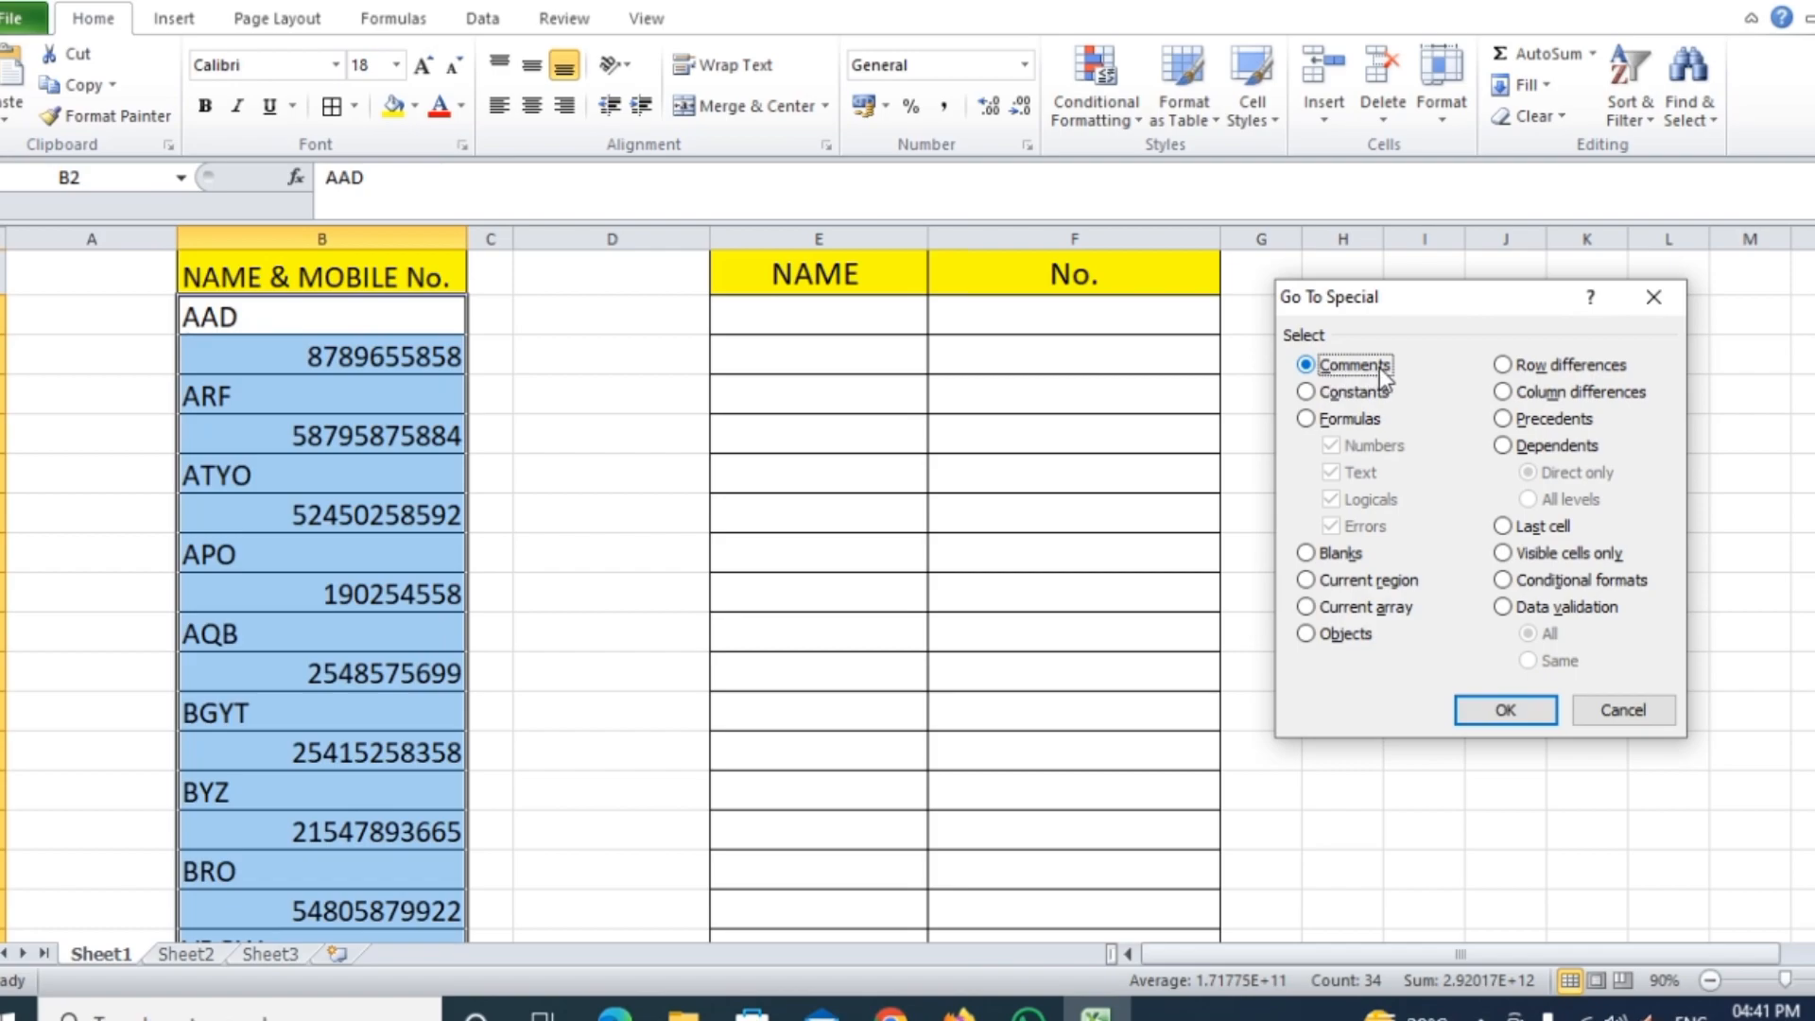
left_click(1307, 393)
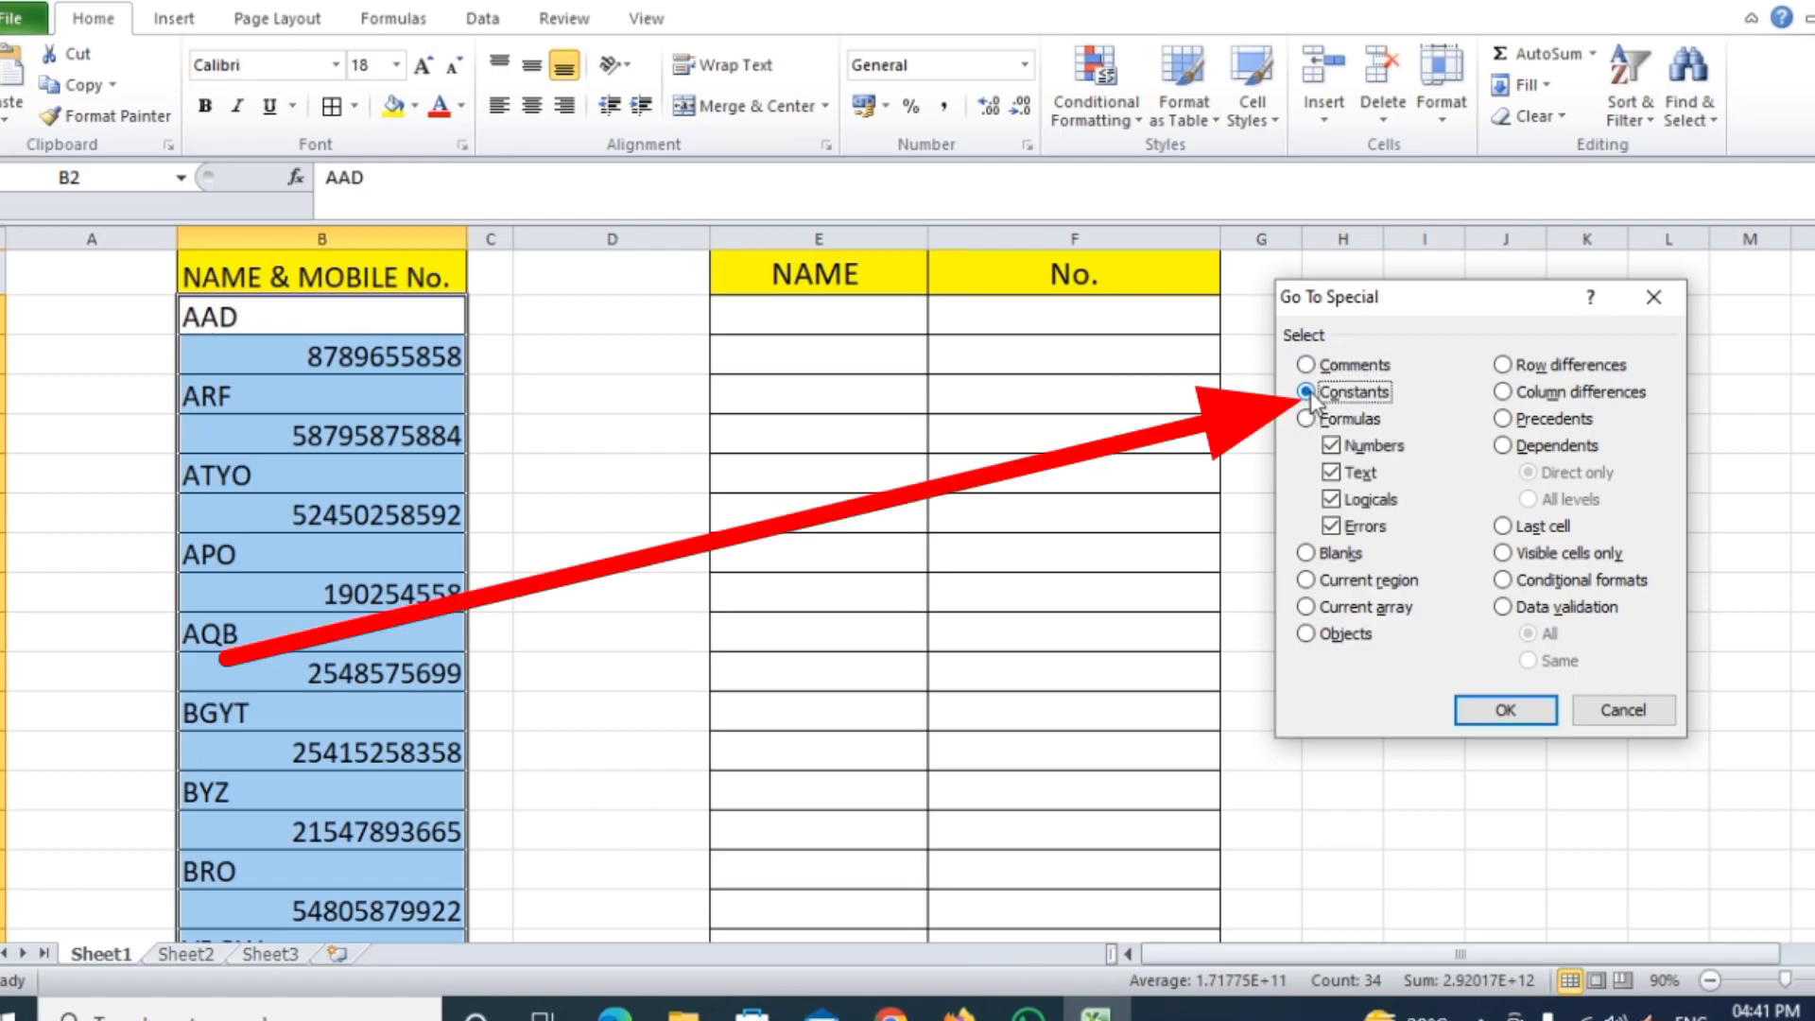
left_click(1335, 446)
left_click(1335, 473)
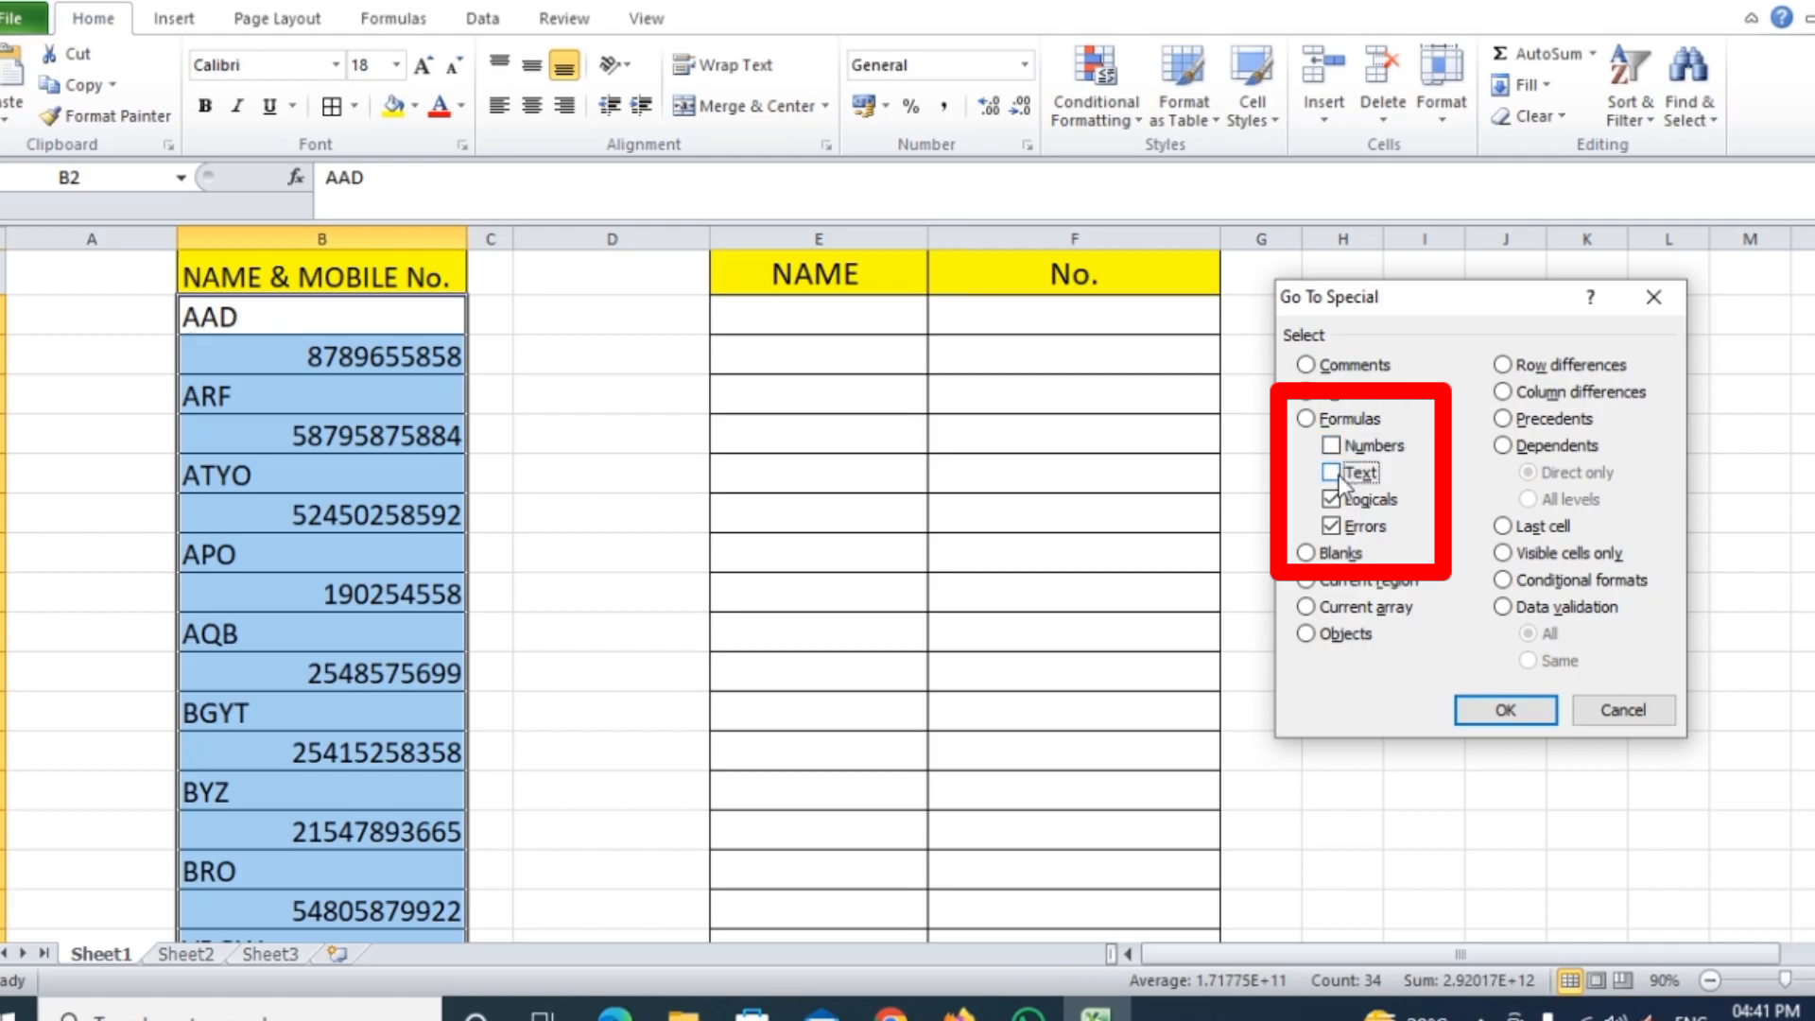
left_click(1333, 507)
left_click(1335, 525)
left_click(1335, 474)
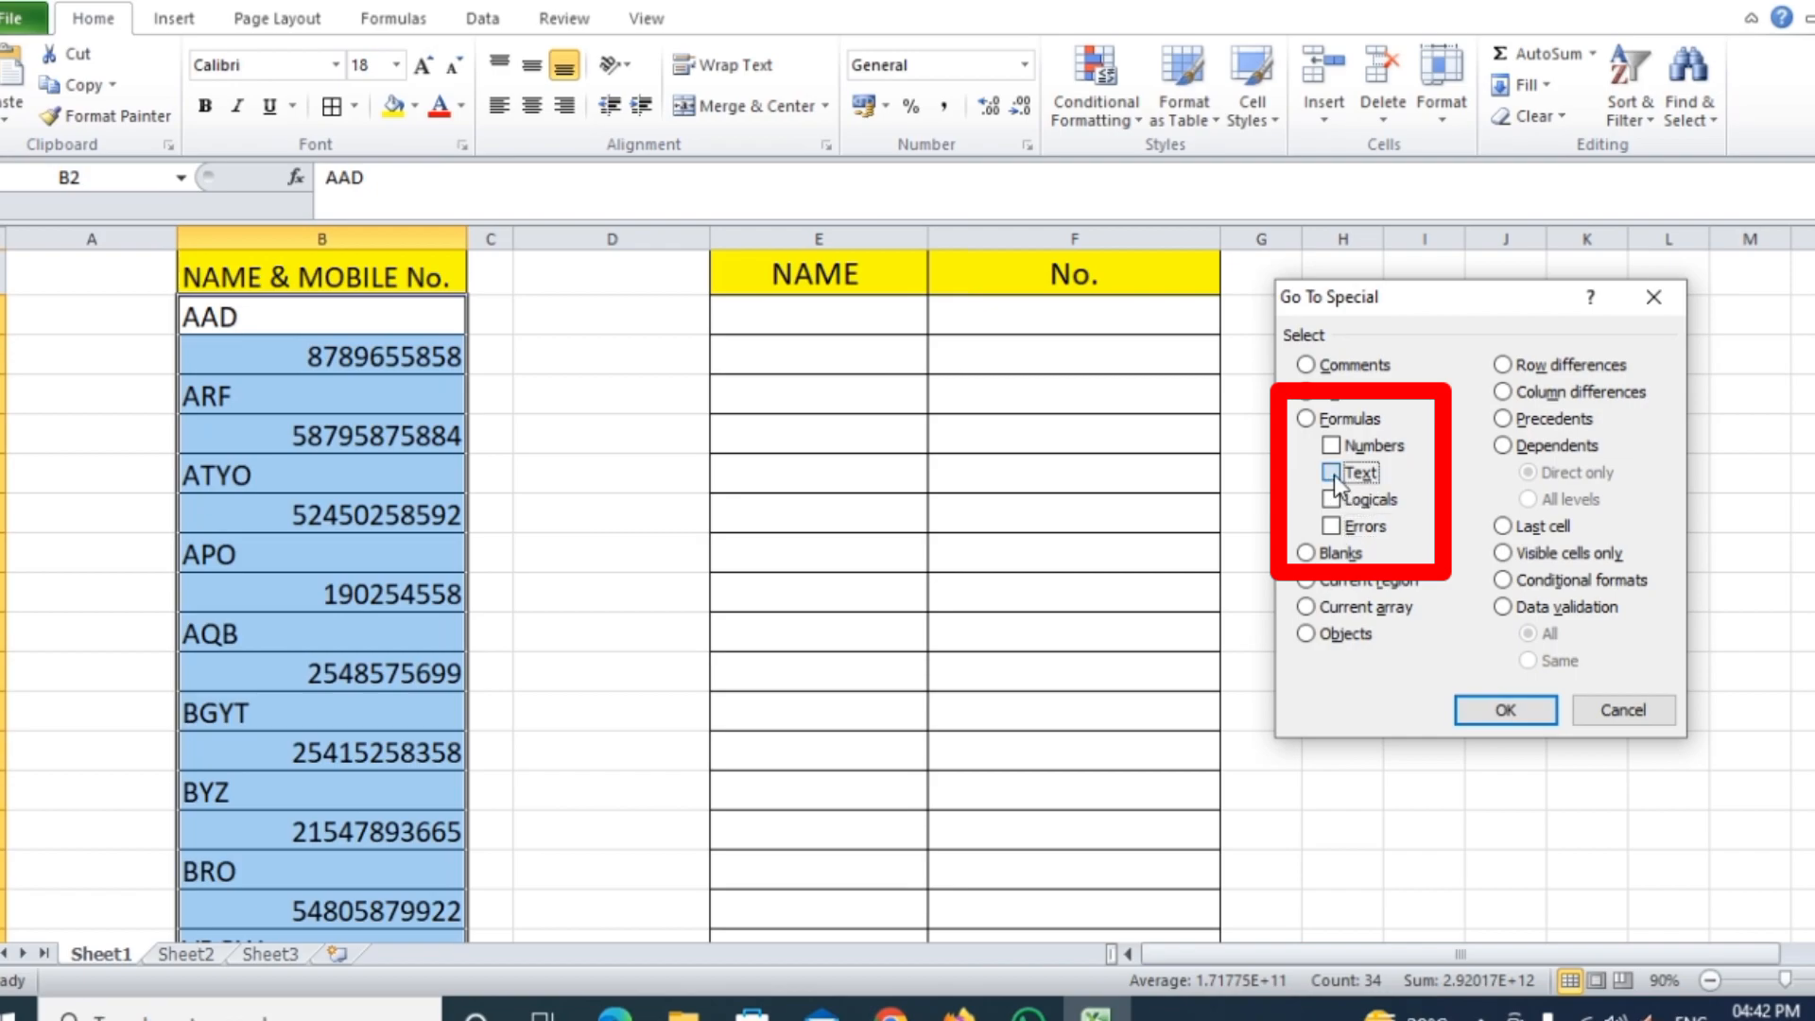
left_click(1498, 709)
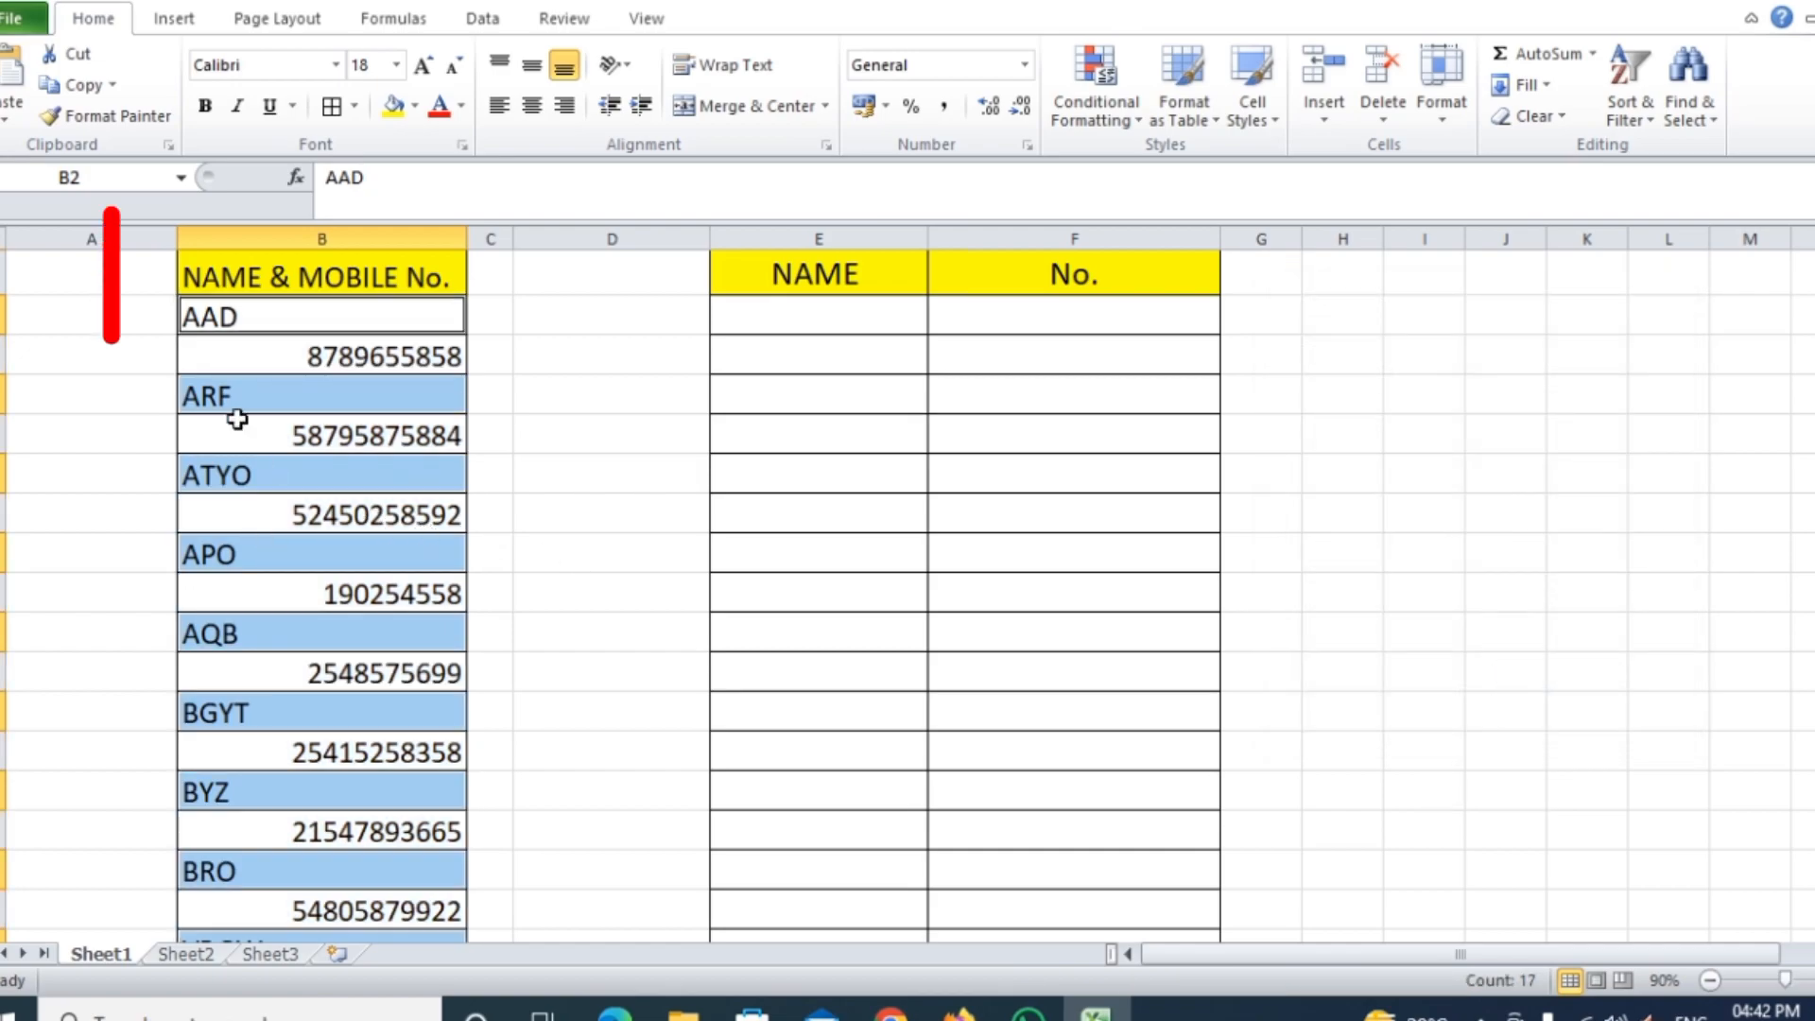
Copy the selected names and paste them into the NAME column starting at E2
scroll(328, 599, "down", 3)
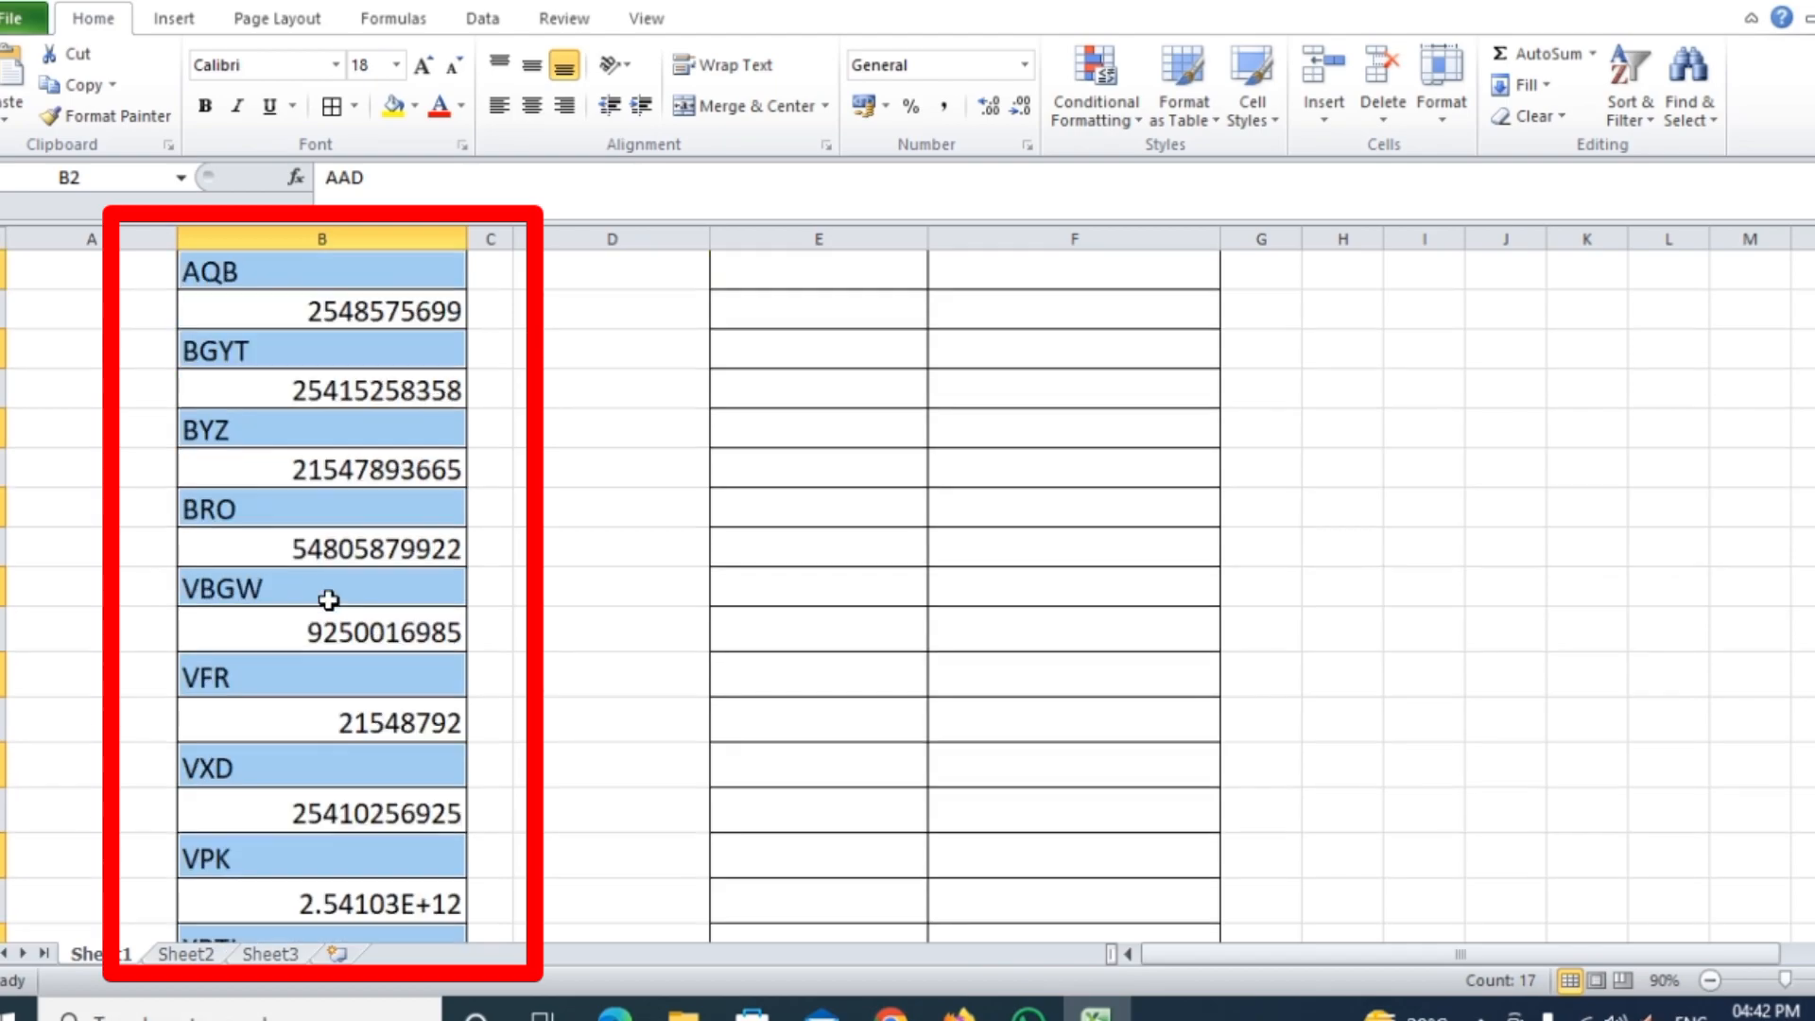
scroll(328, 595, "down", 8)
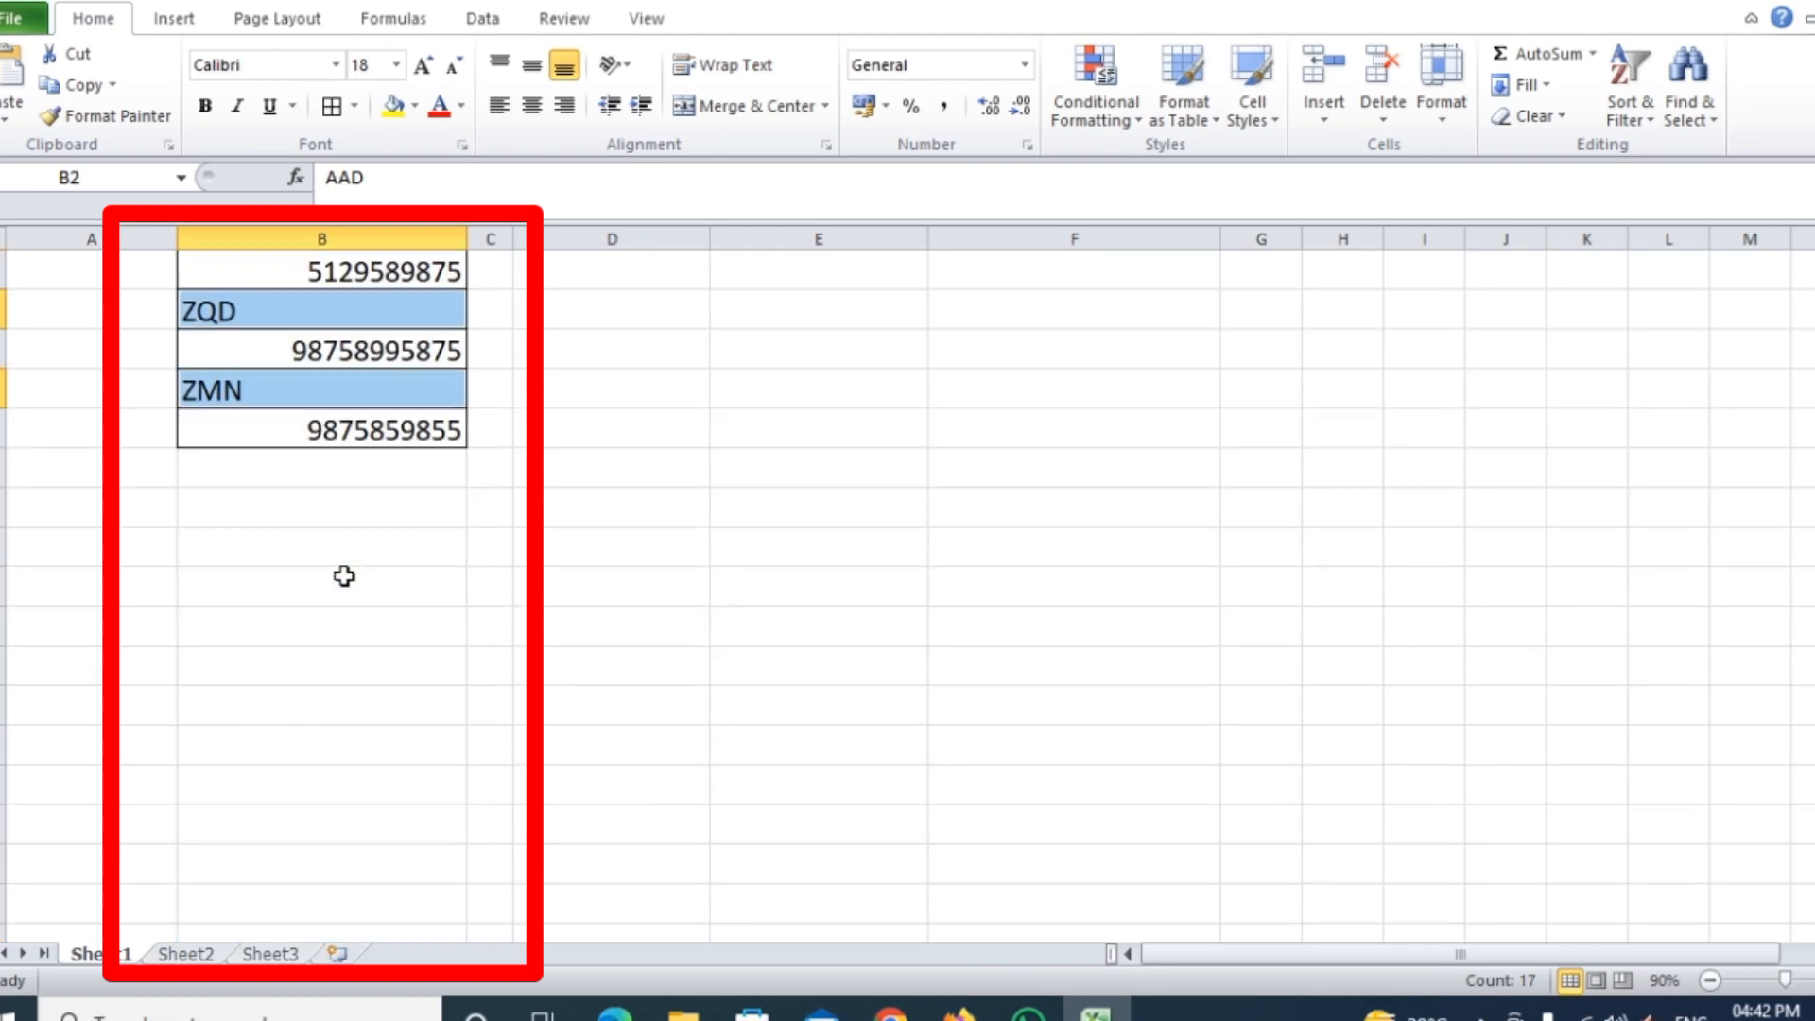
scroll(344, 576, "up", 11)
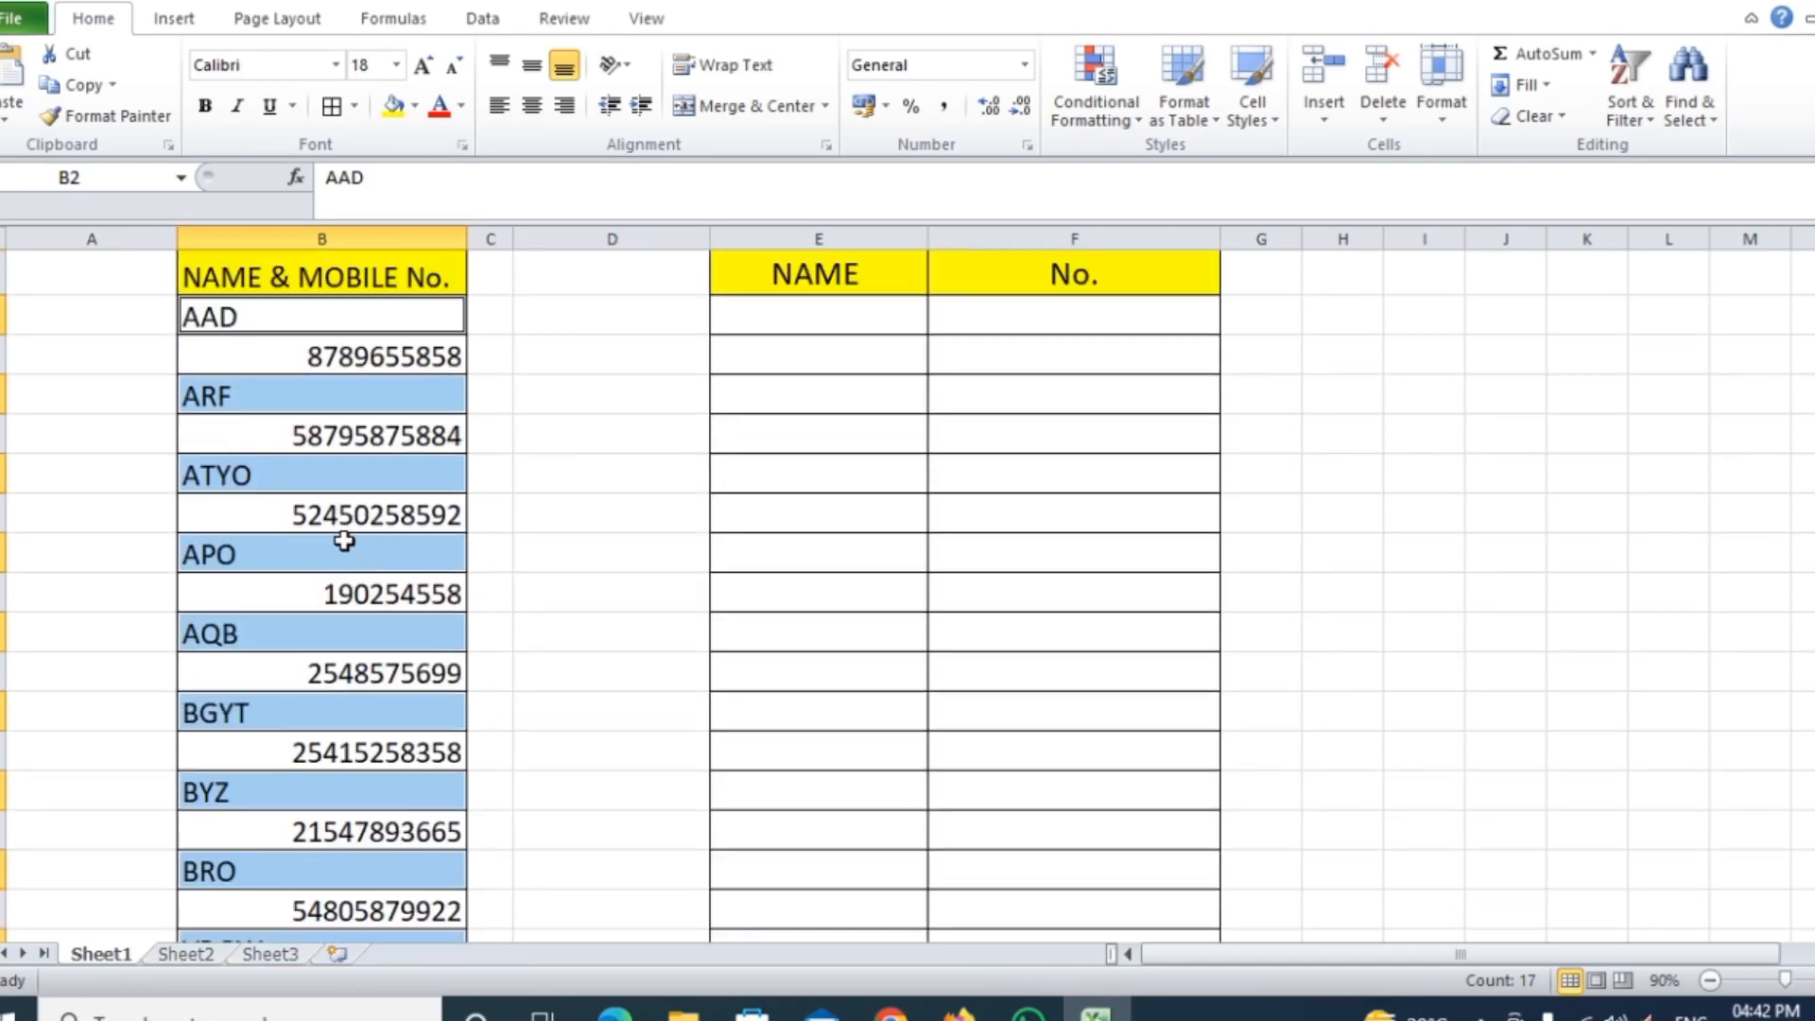
key("ctrl+c")
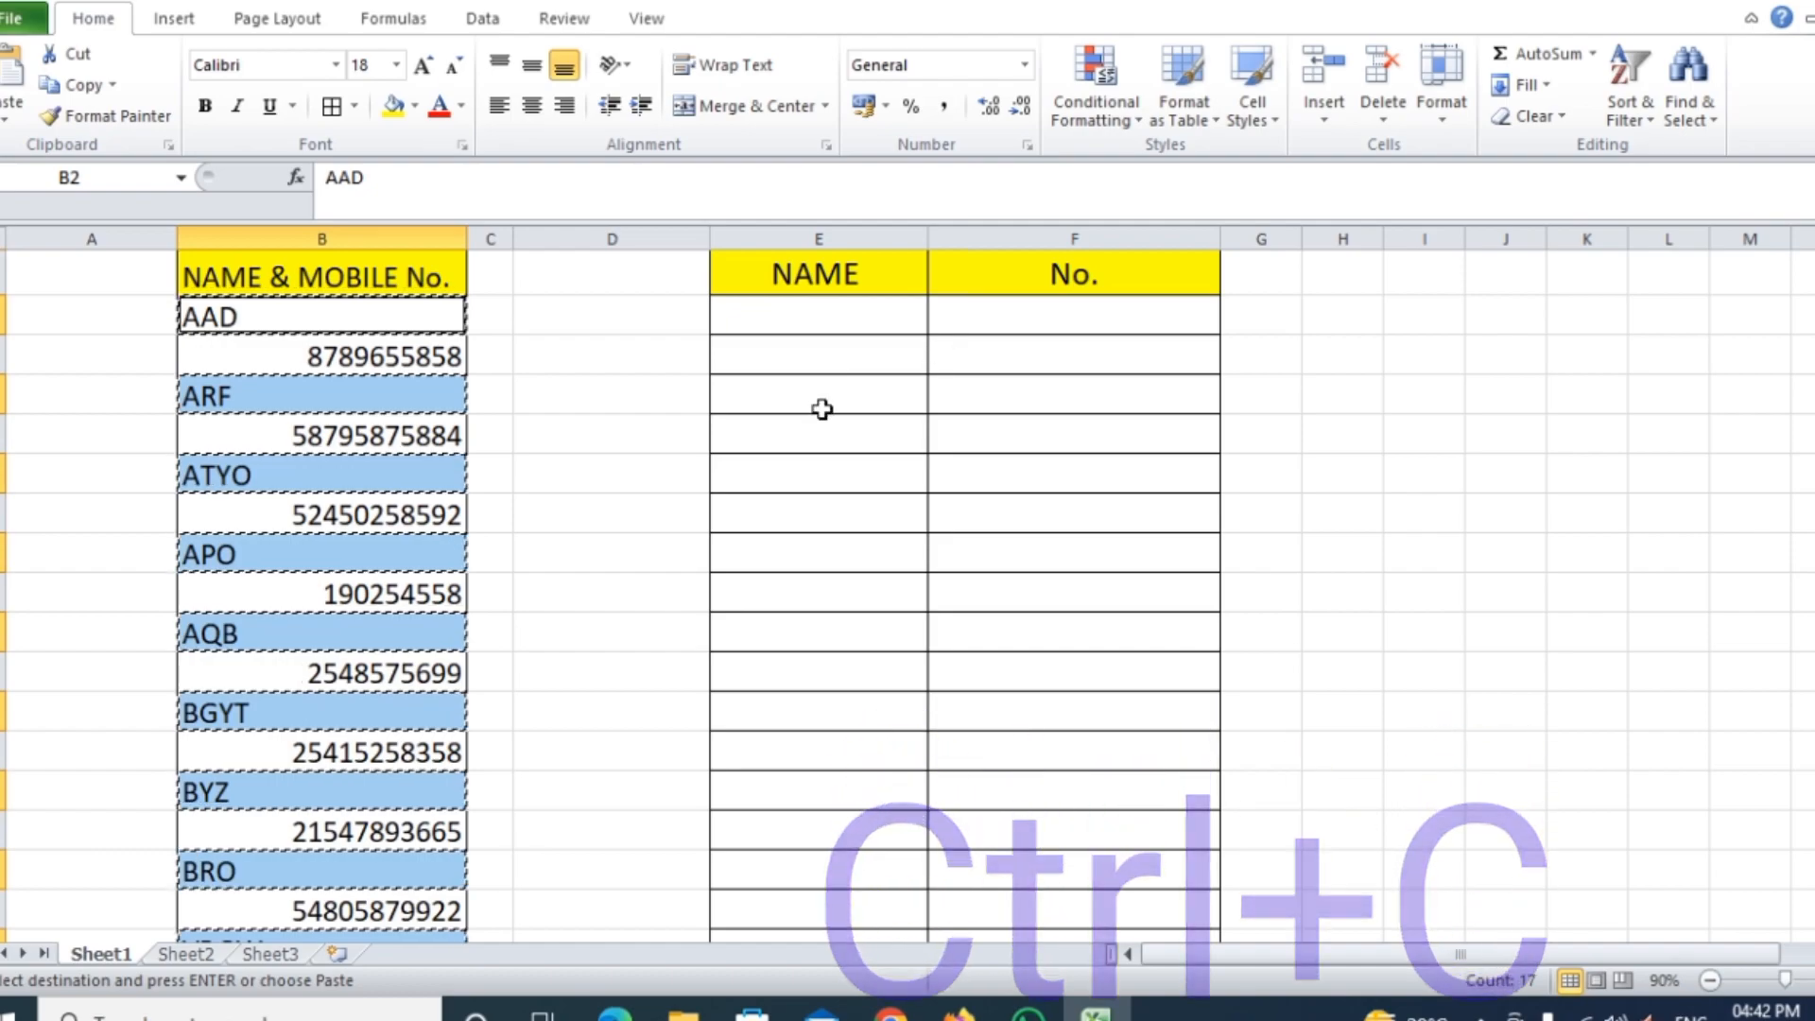
left_click(815, 321)
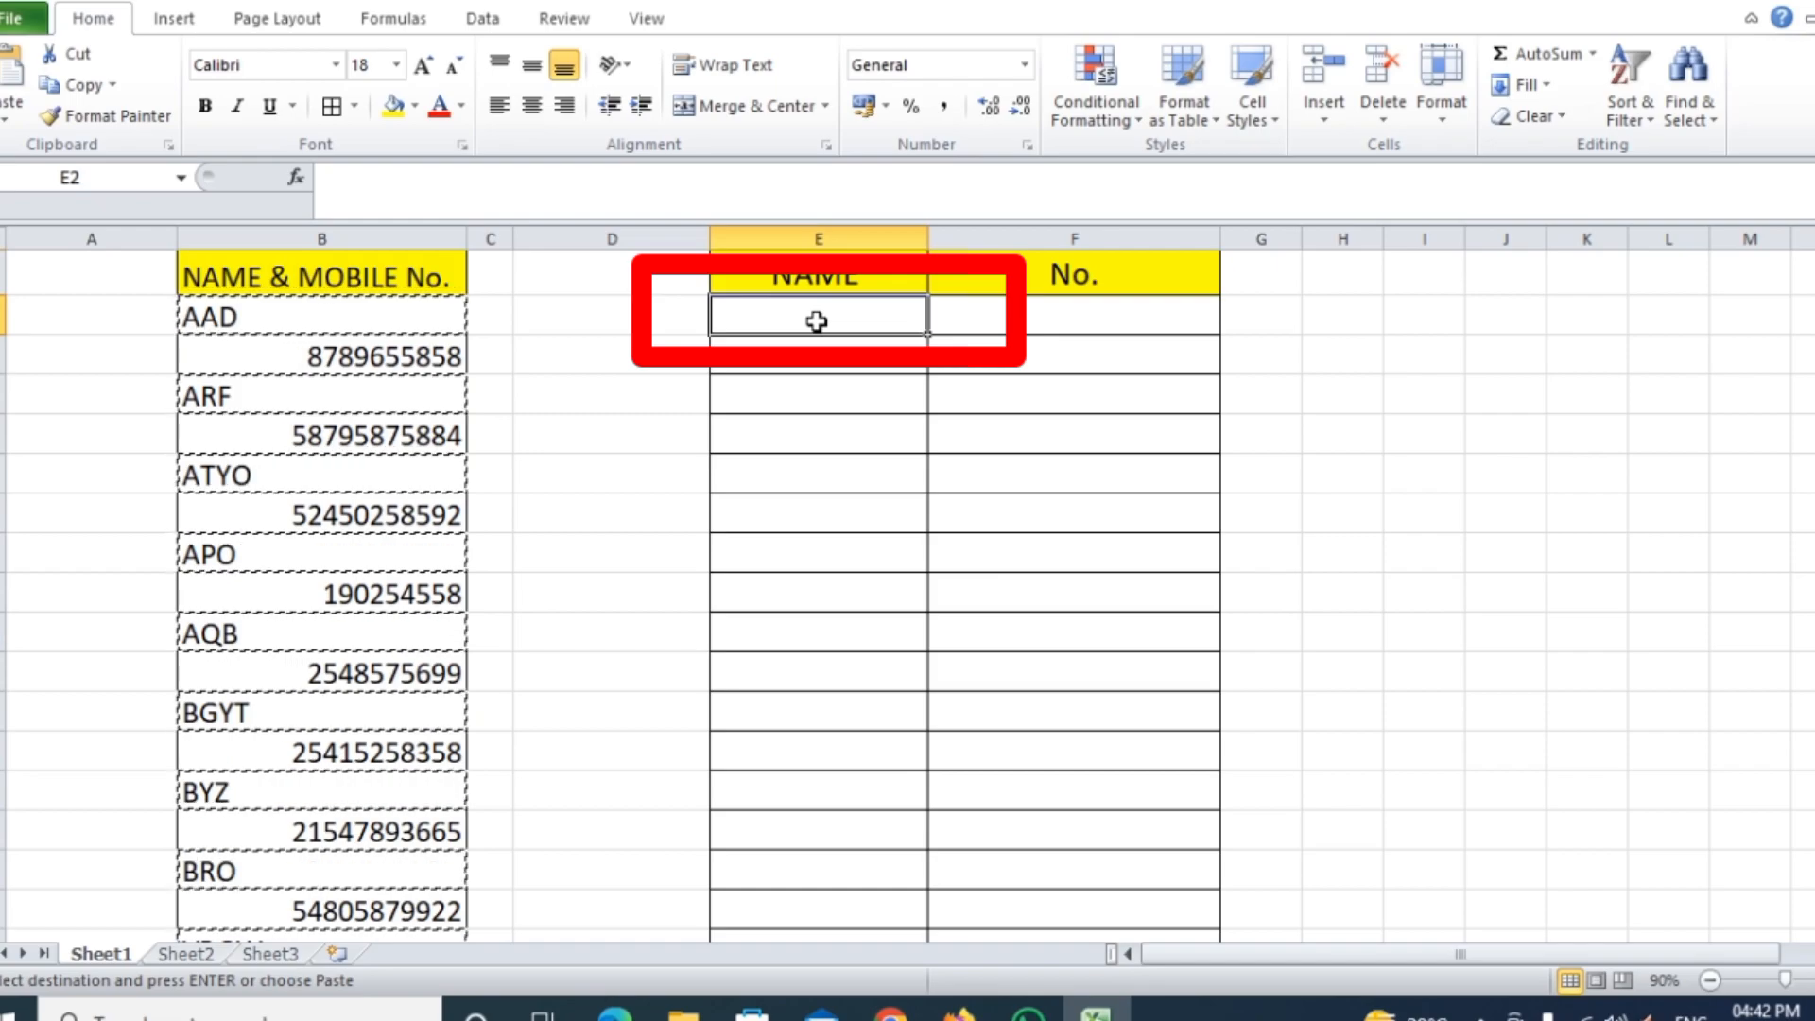
key("ctrl+v")
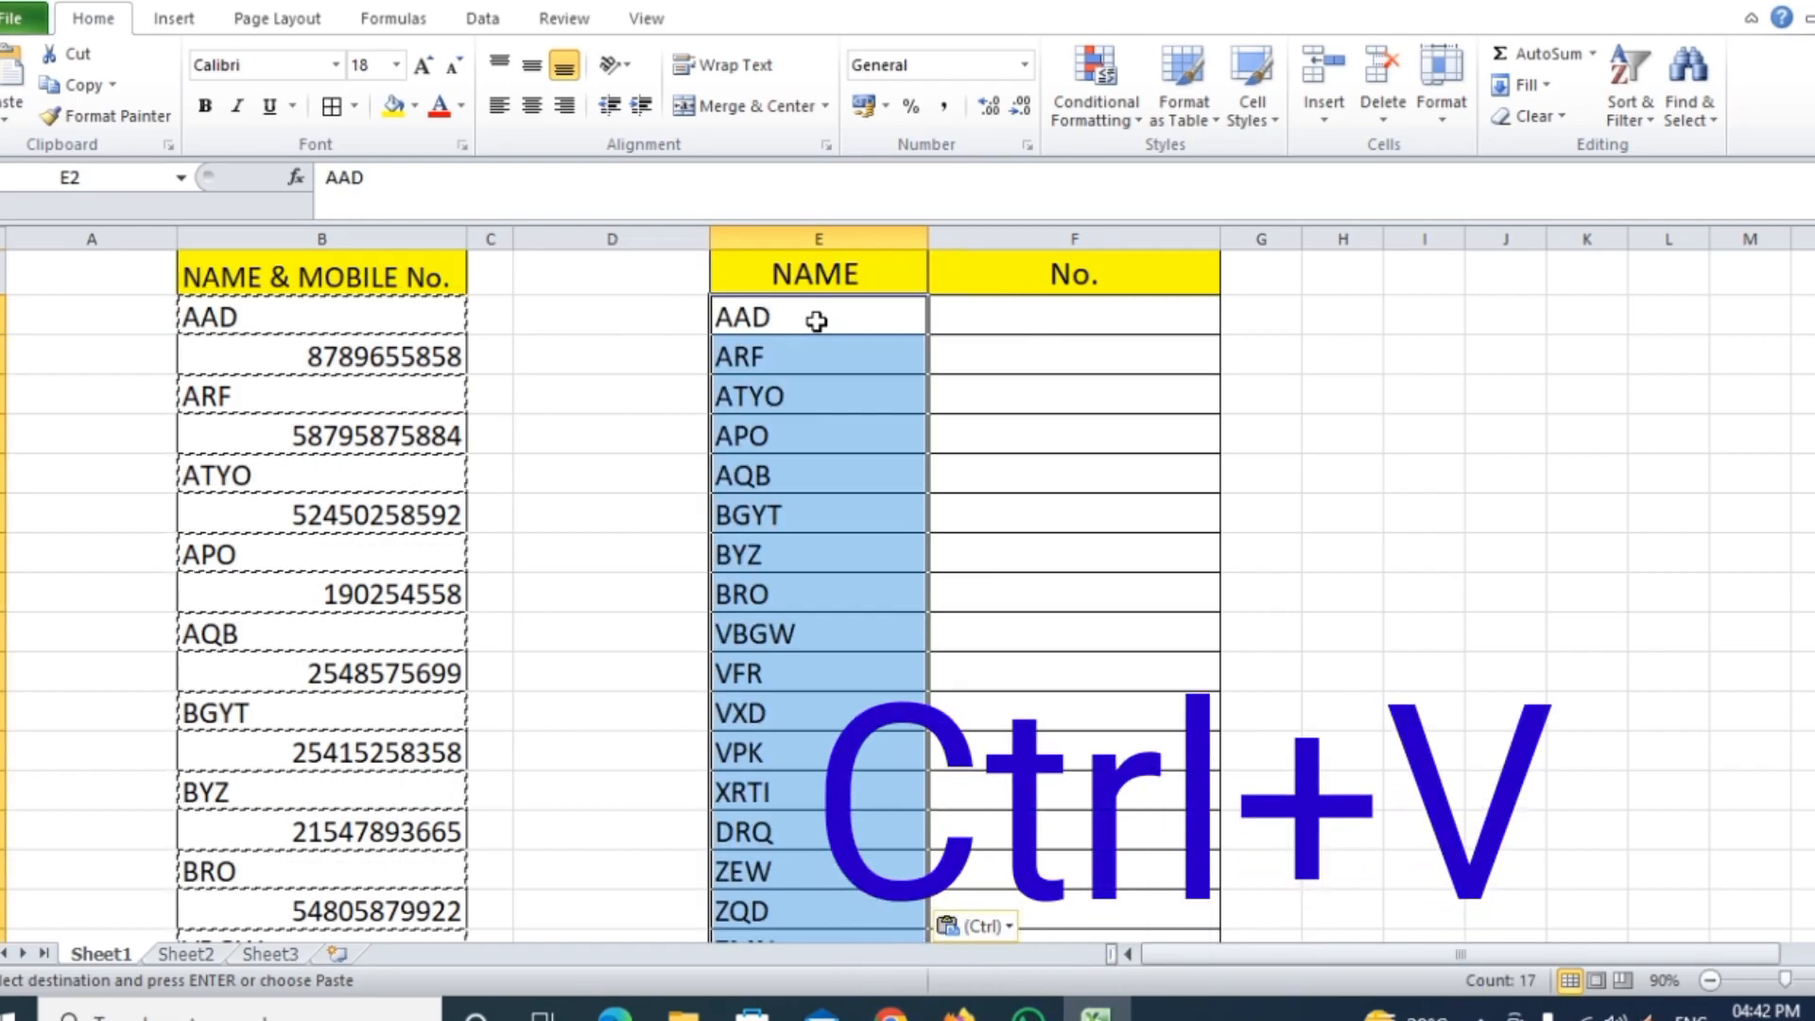
scroll(810, 813, "down", 4)
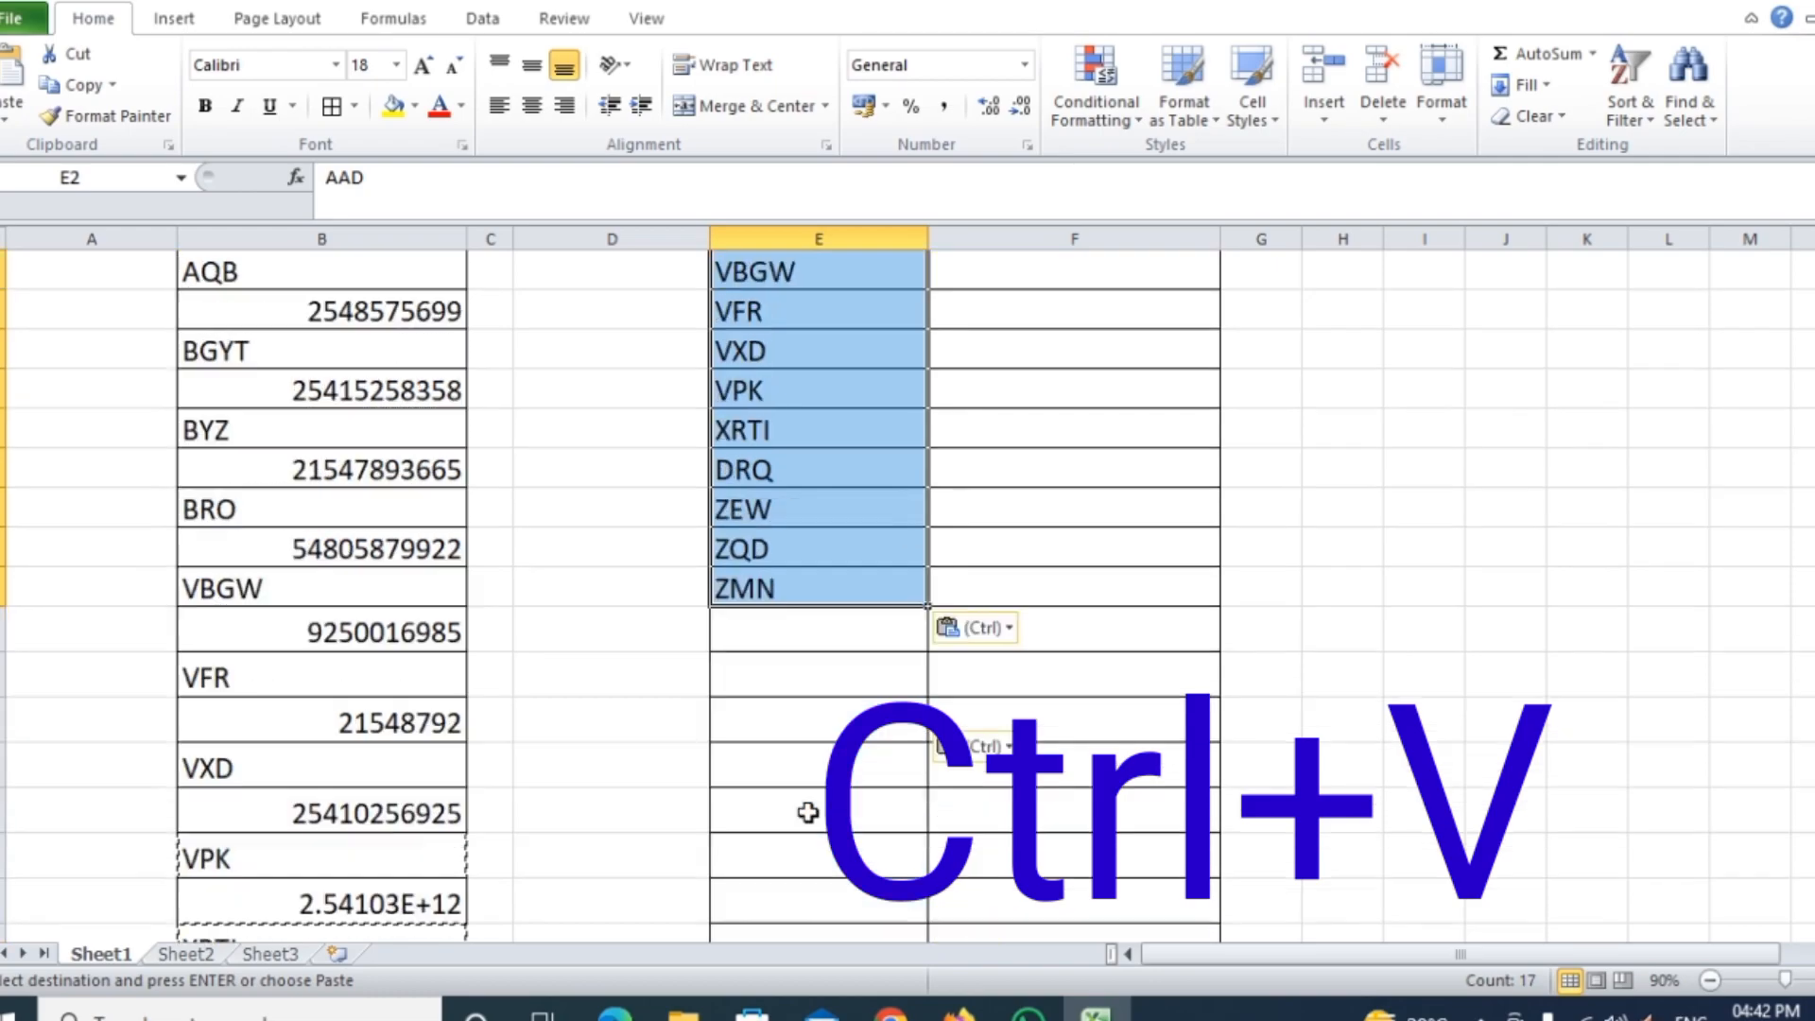
scroll(810, 536, "down", 3)
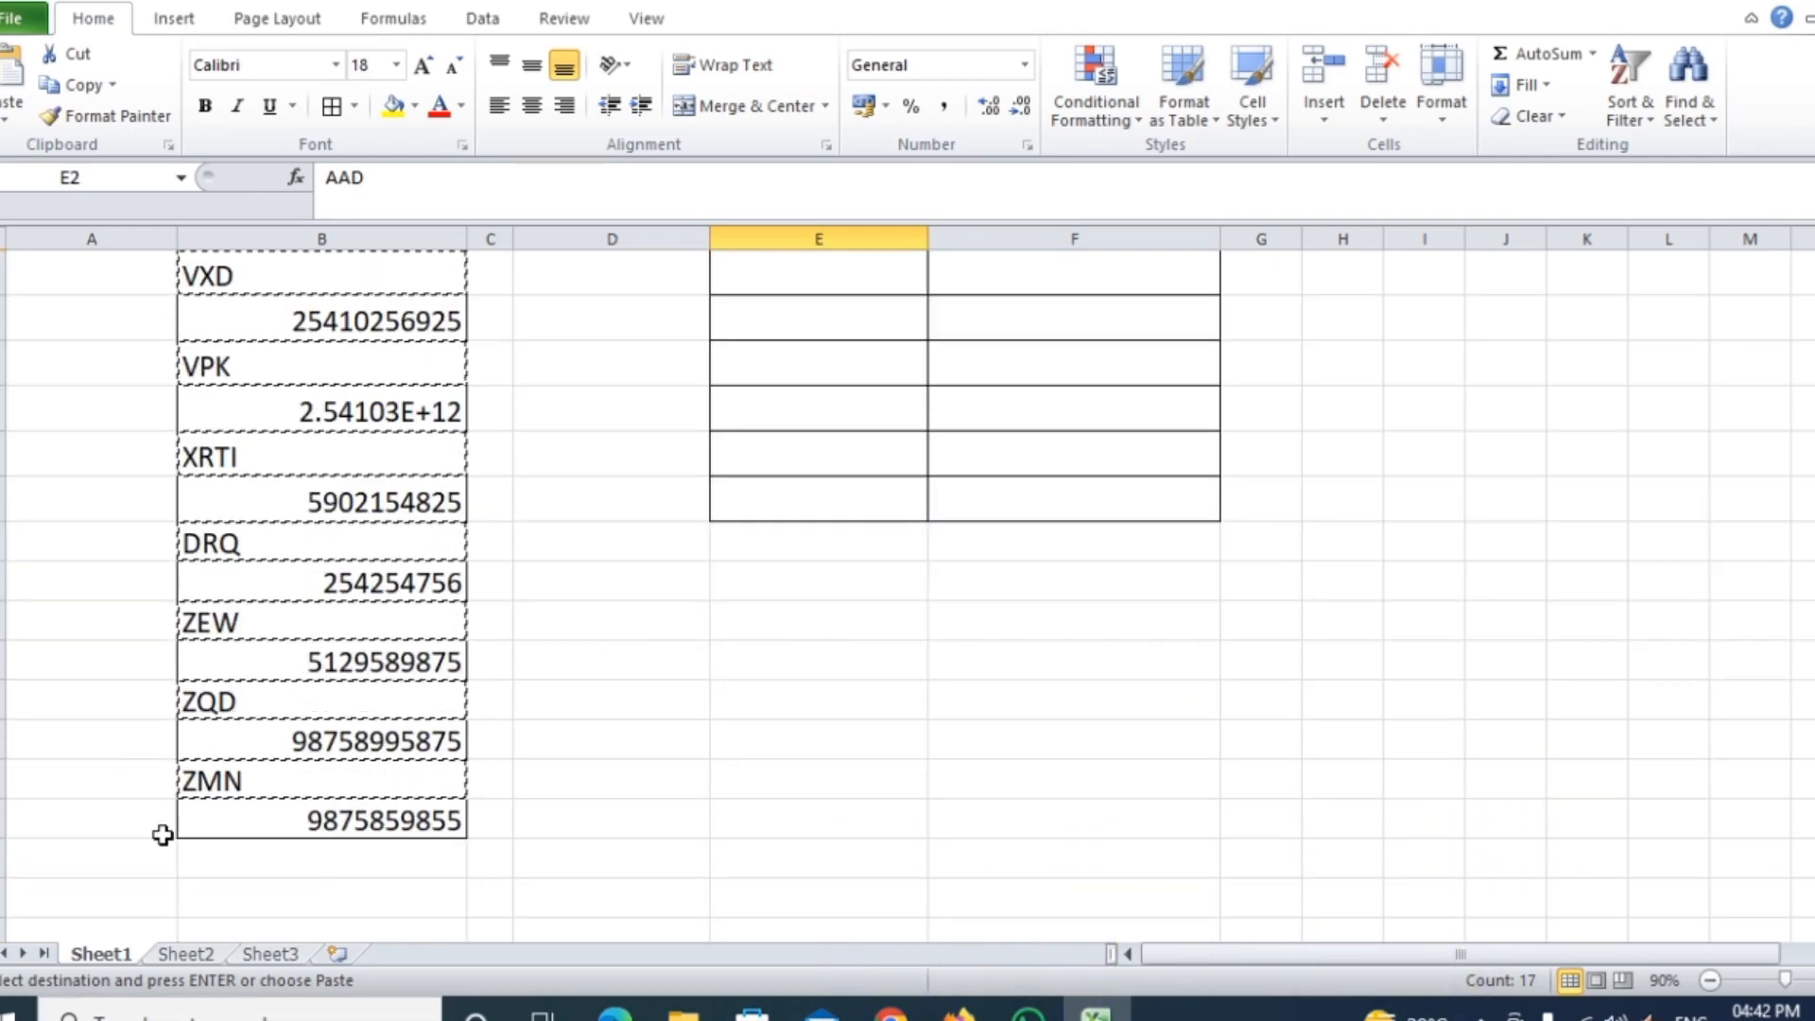
scroll(782, 500, "up", 7)
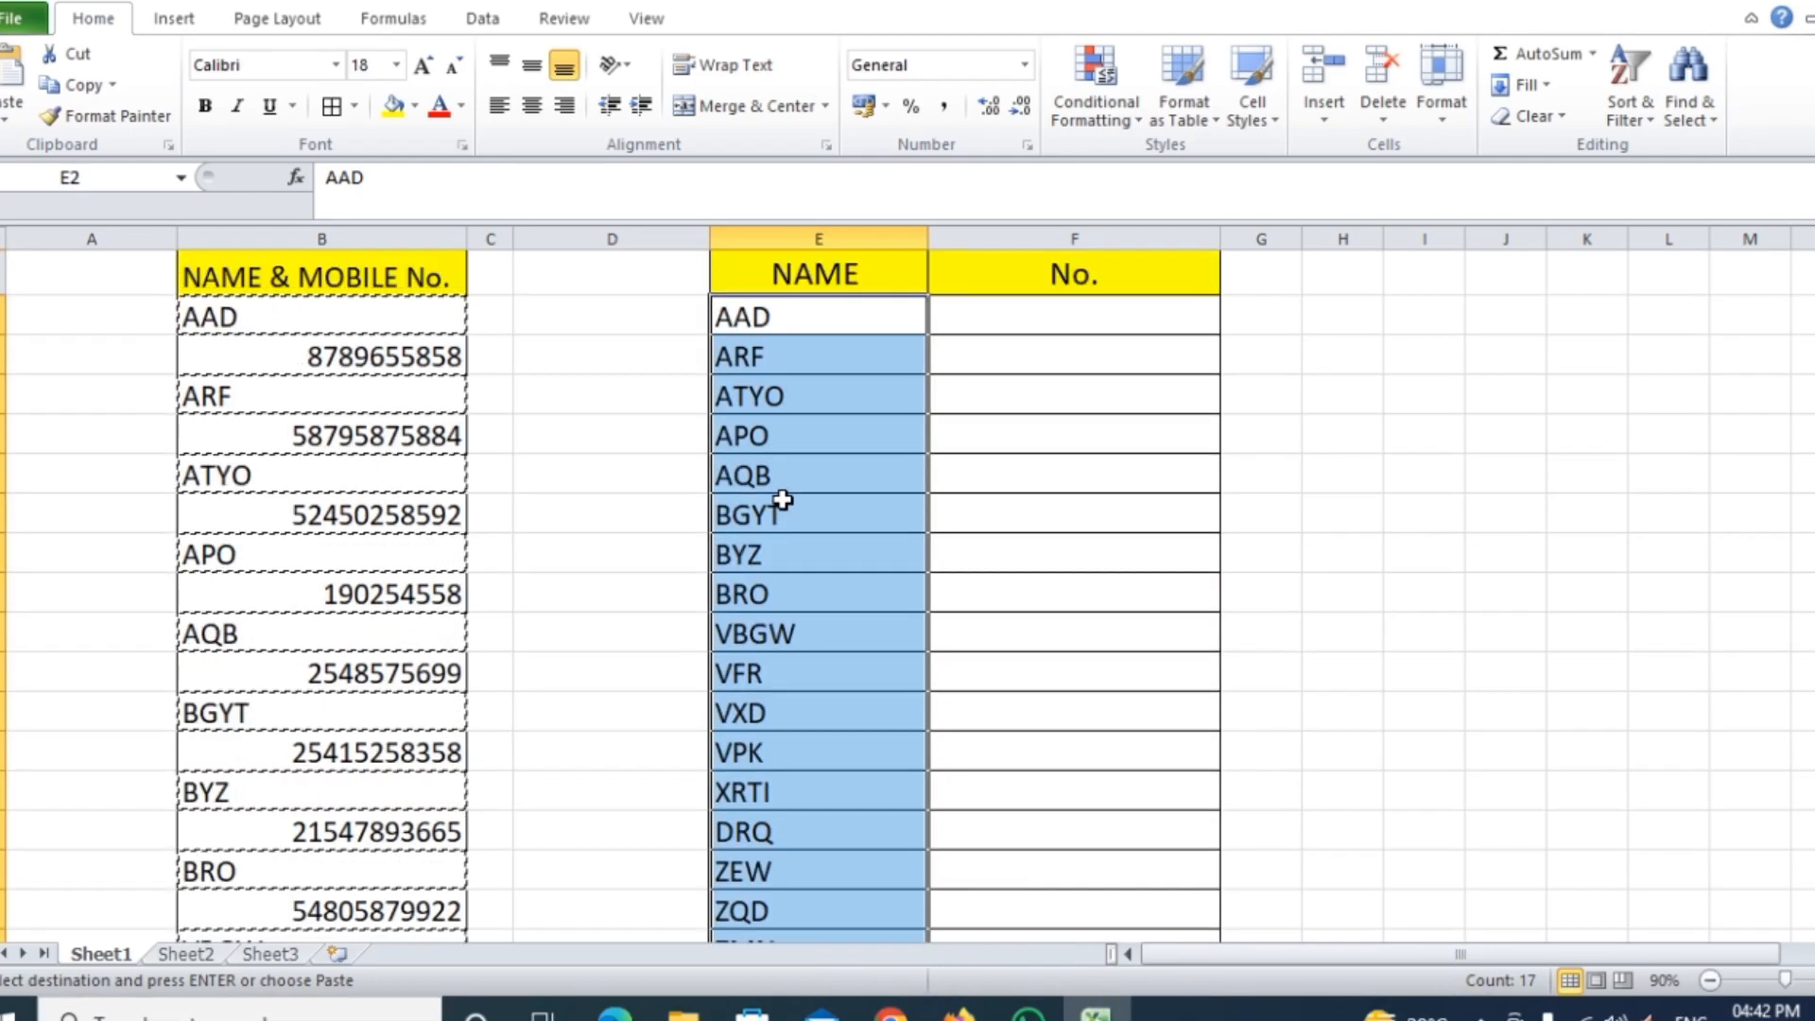
left_click(1441, 521)
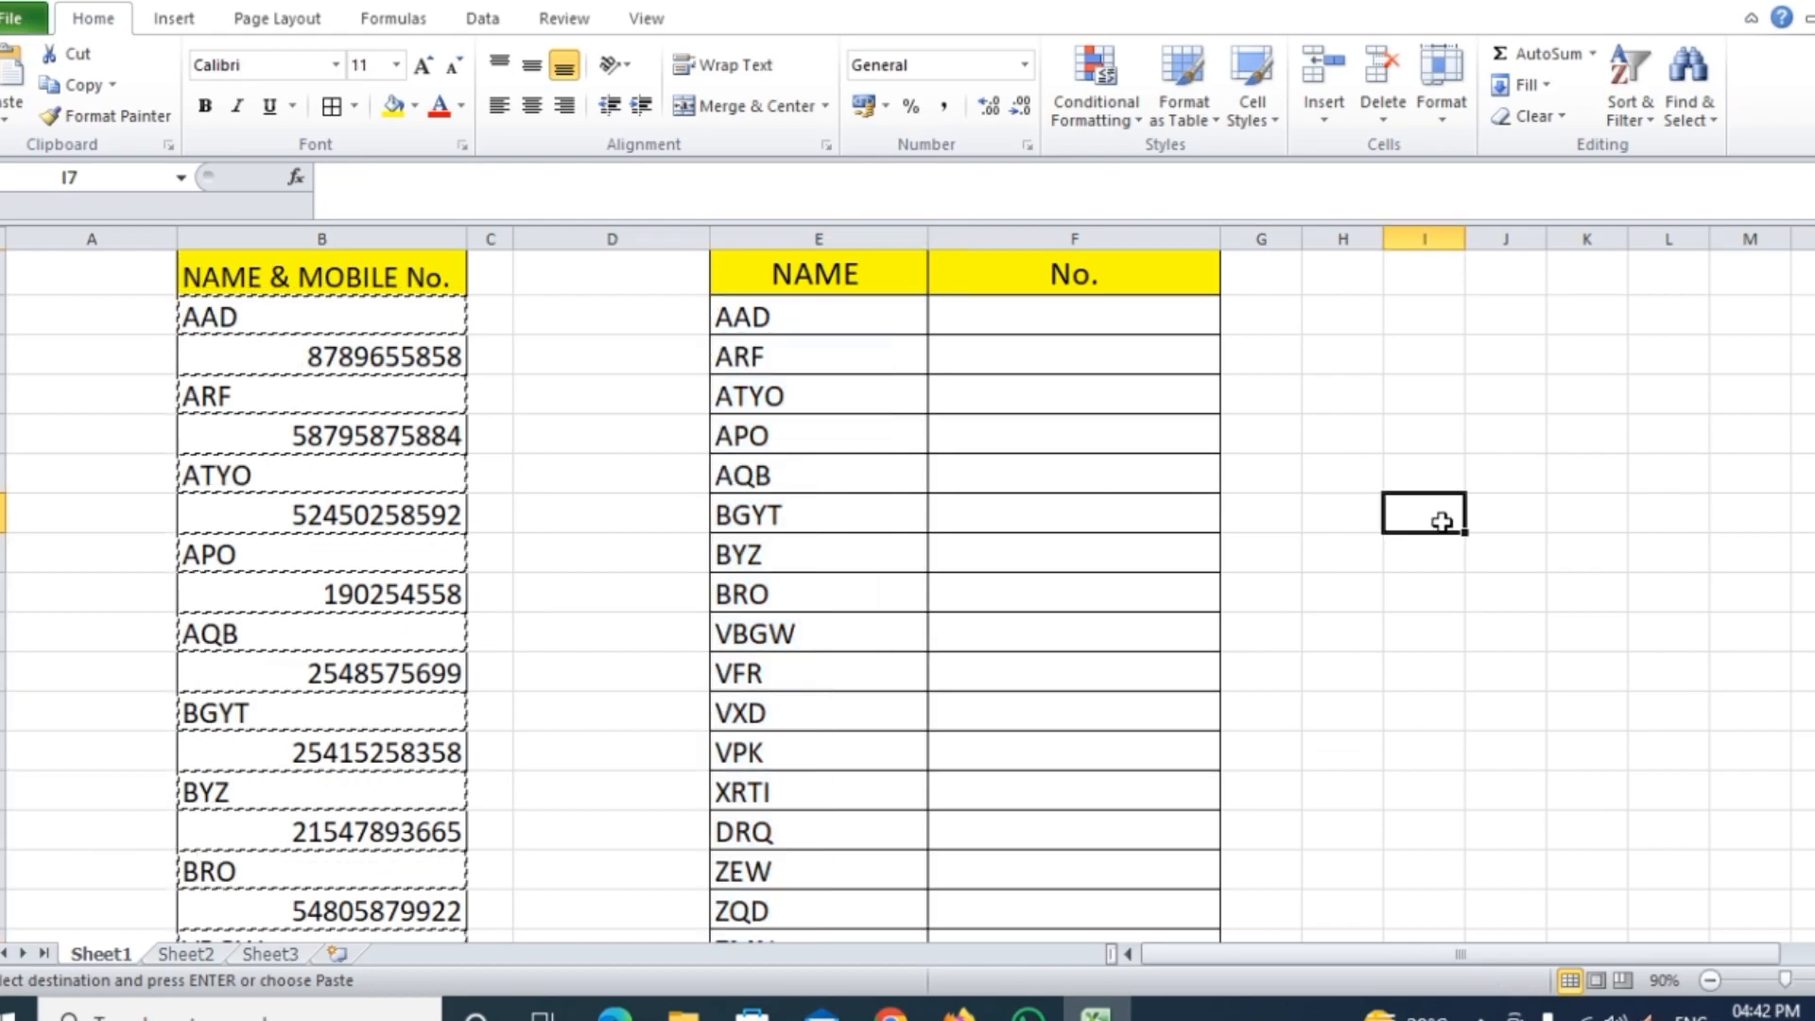
double_click(1442, 522)
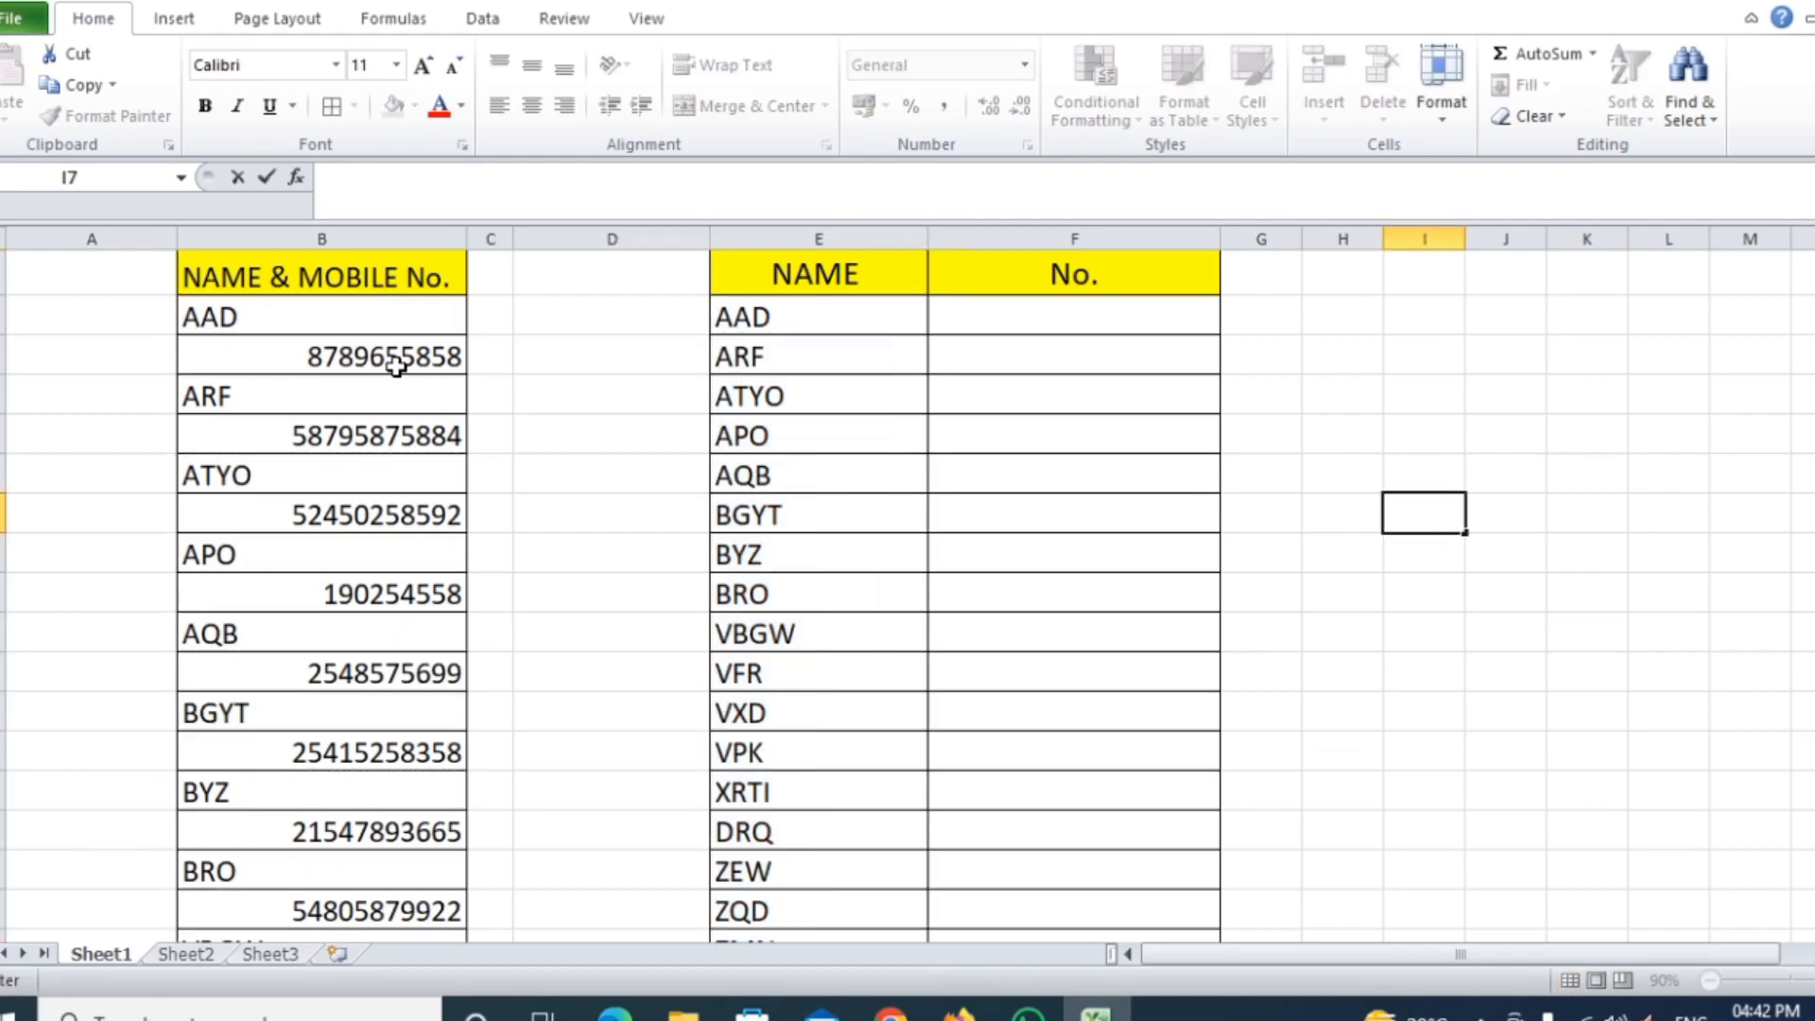
Select only the numeric constants (the mobile numbers) in the NAME & MOBILE No. list using Go To Special
left_click_drag(374, 310, 365, 863)
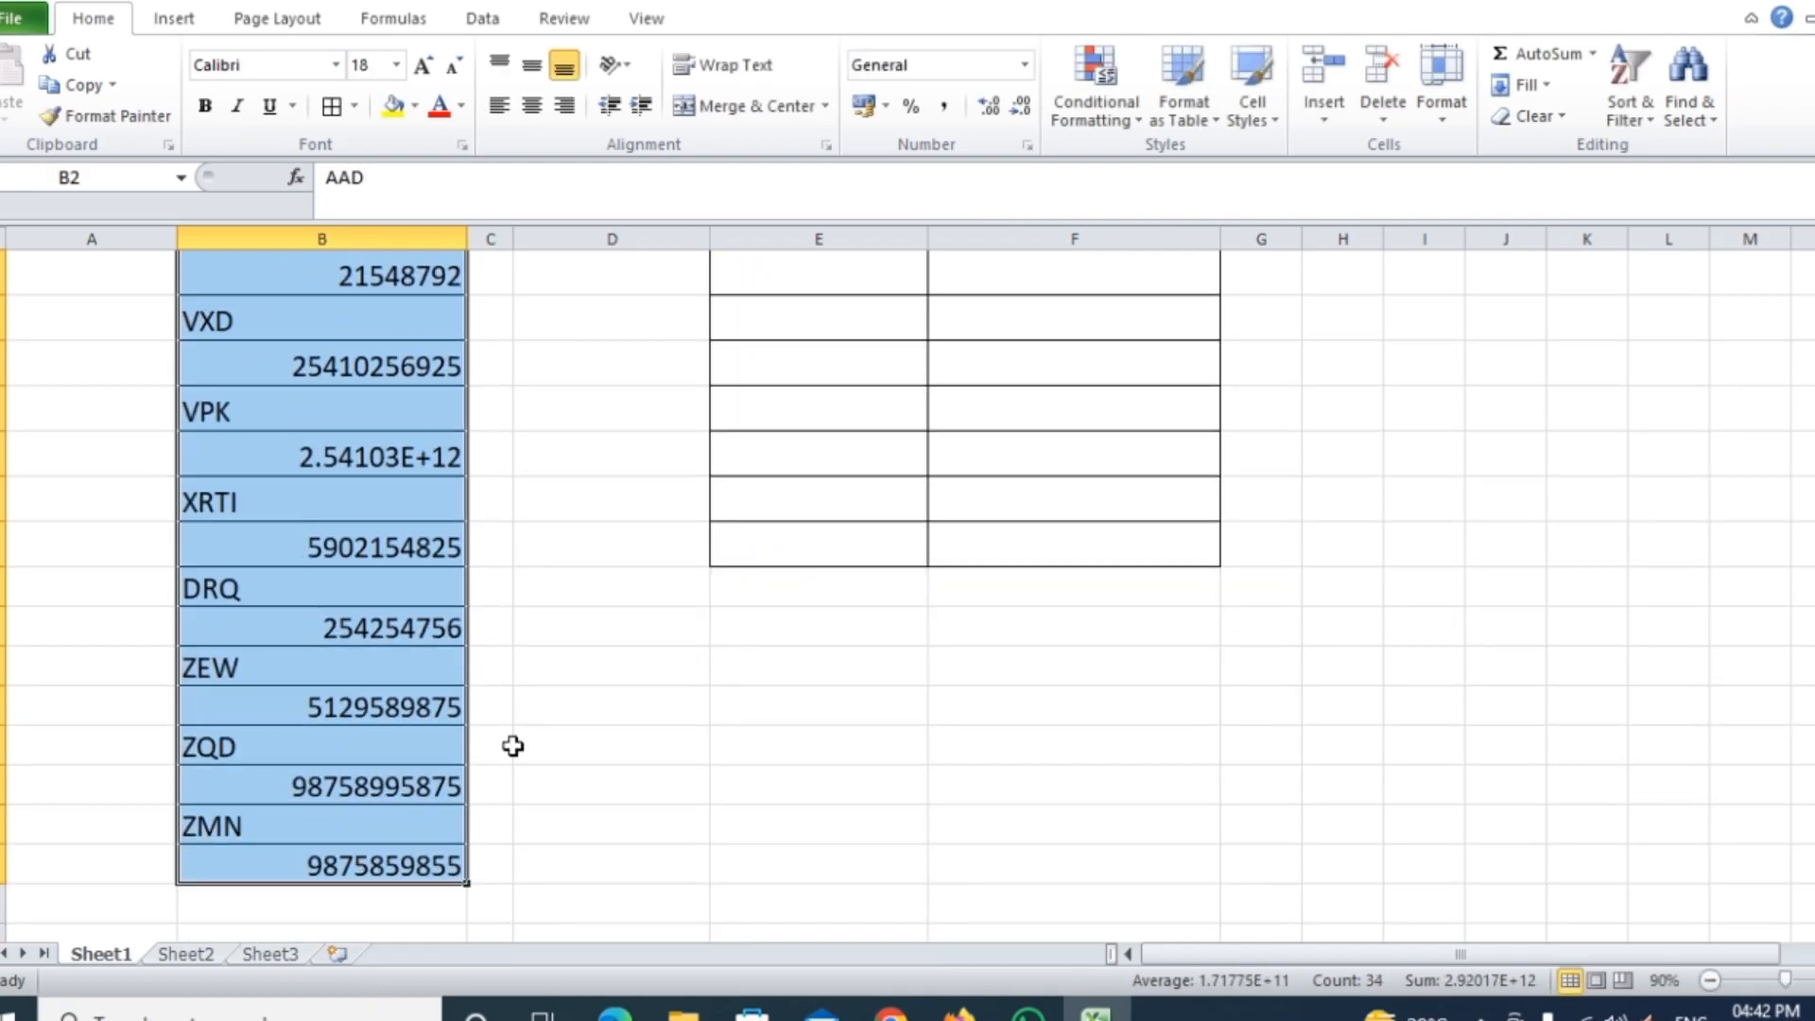
scroll(369, 620, "up", 7)
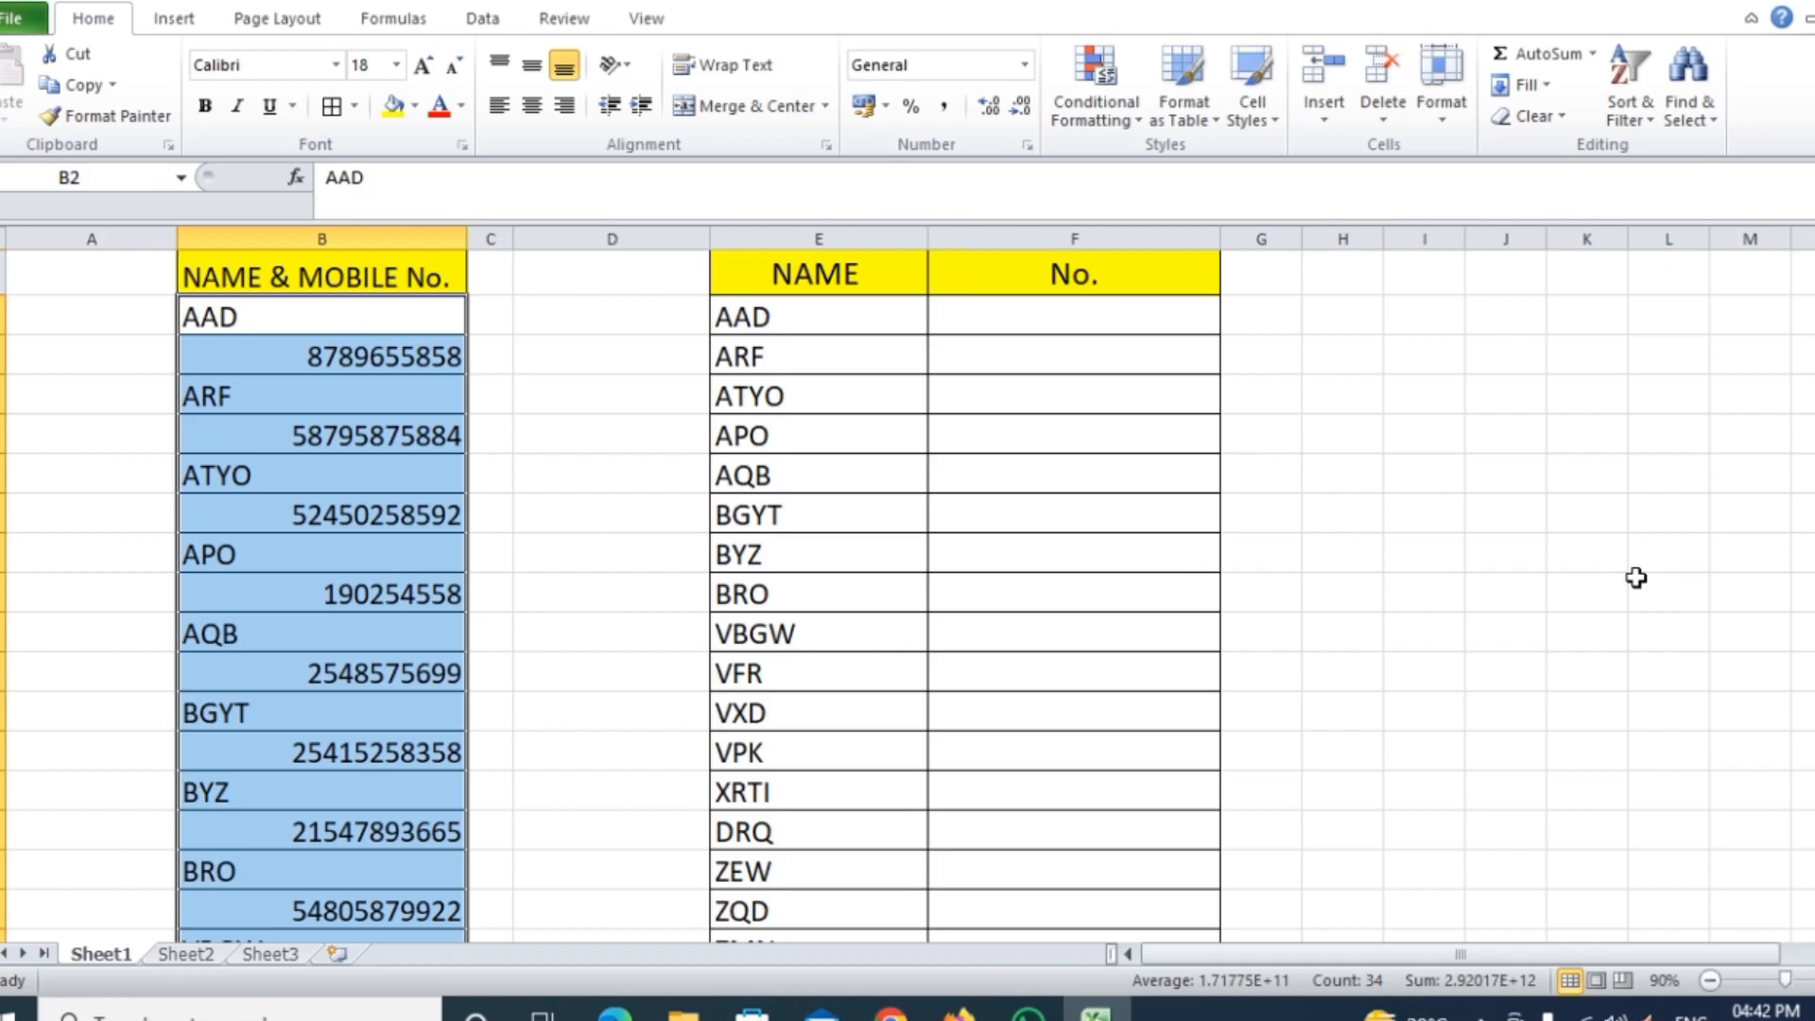
key("ctrl+g")
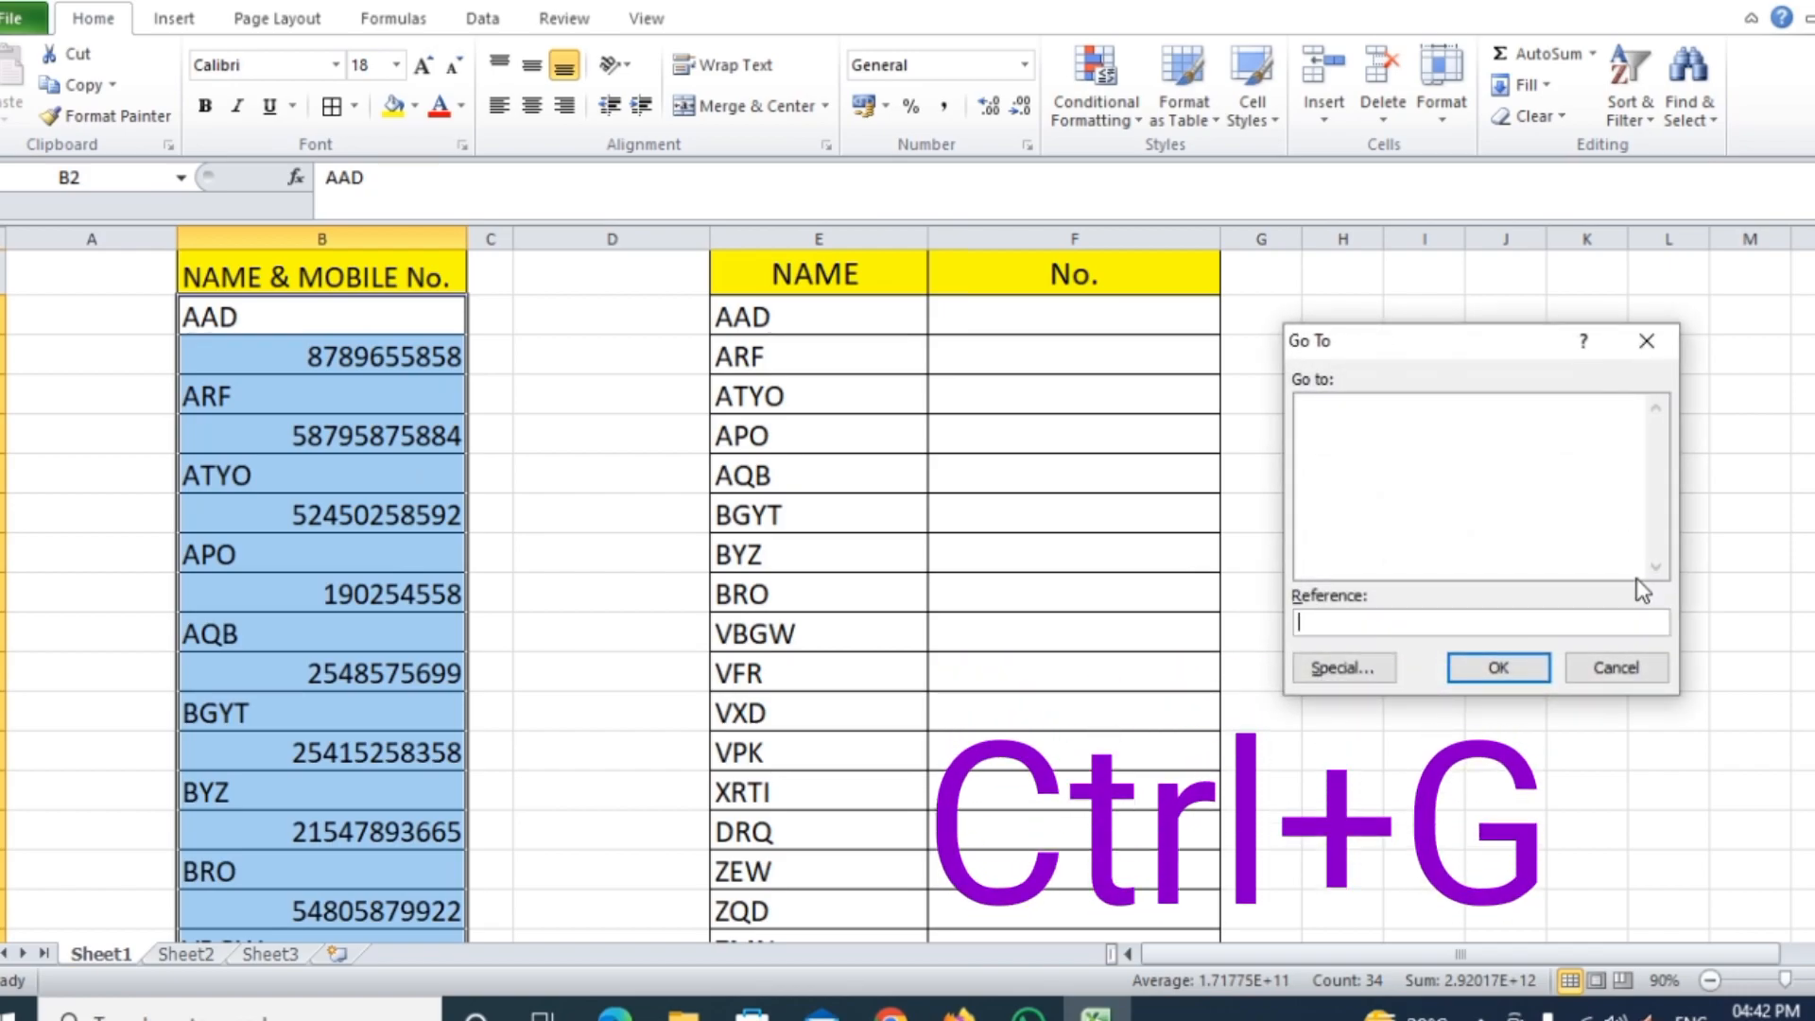
left_click(1340, 669)
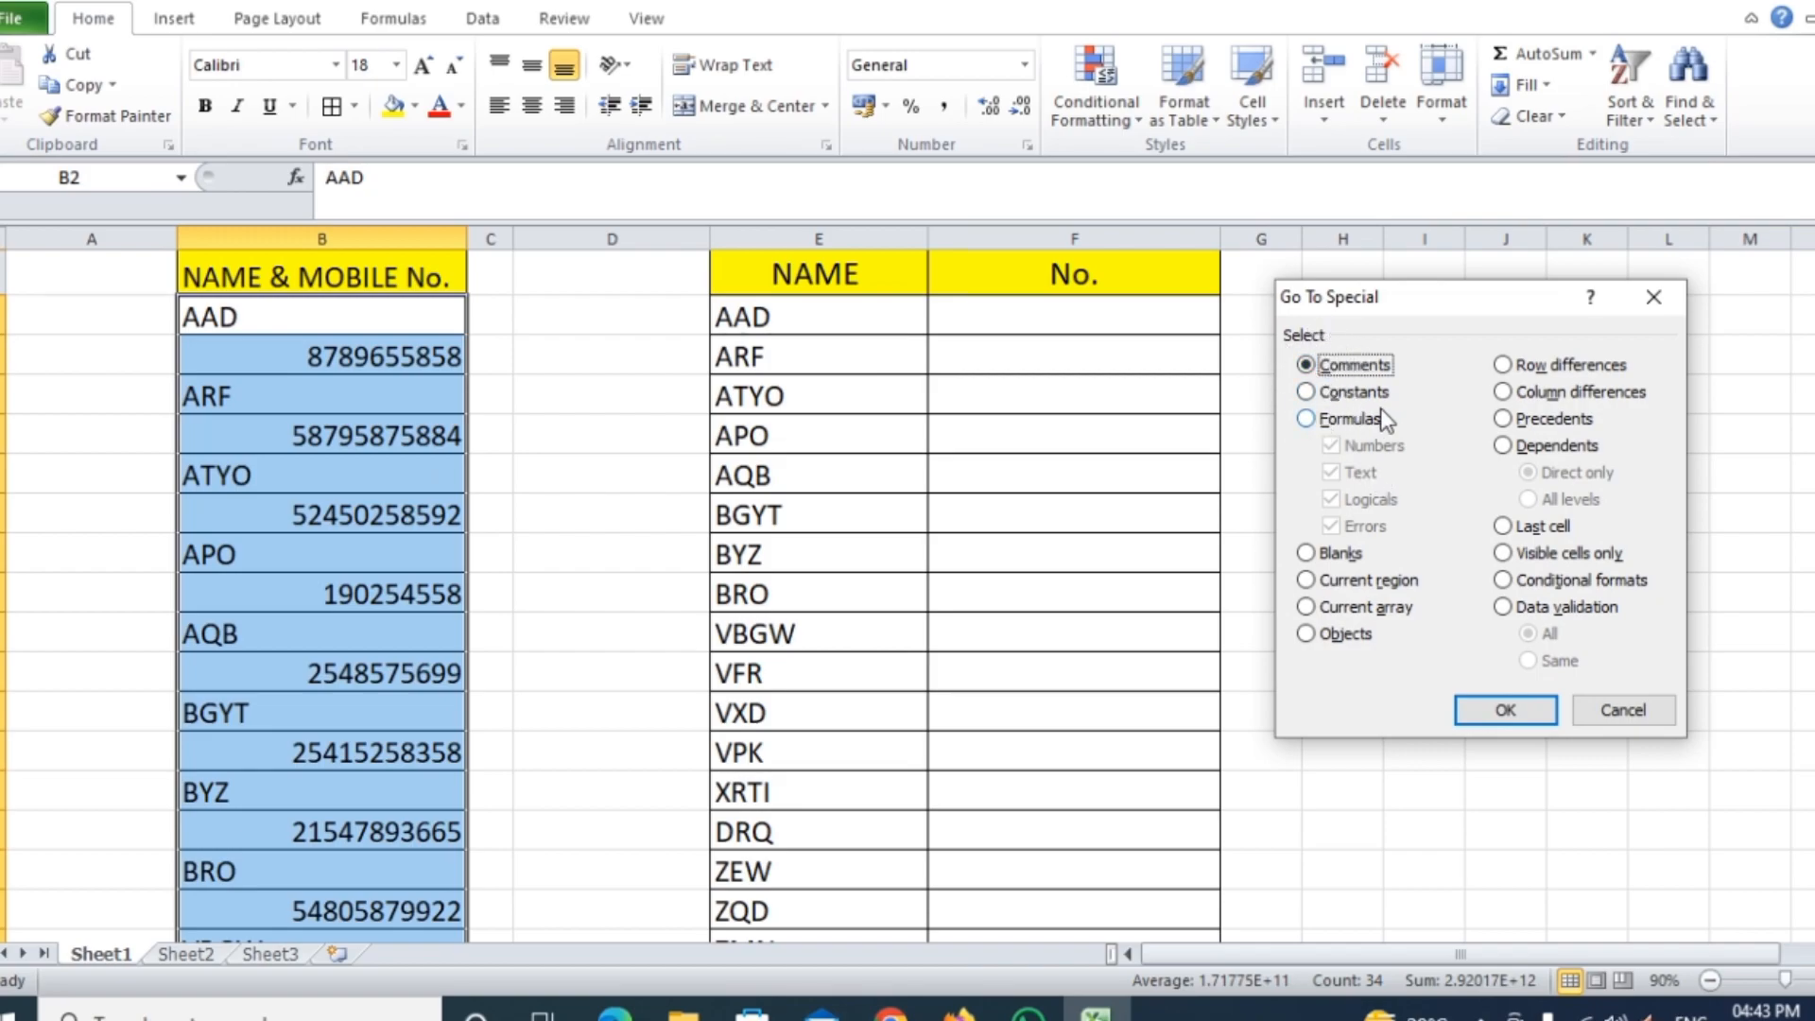
left_click(1310, 391)
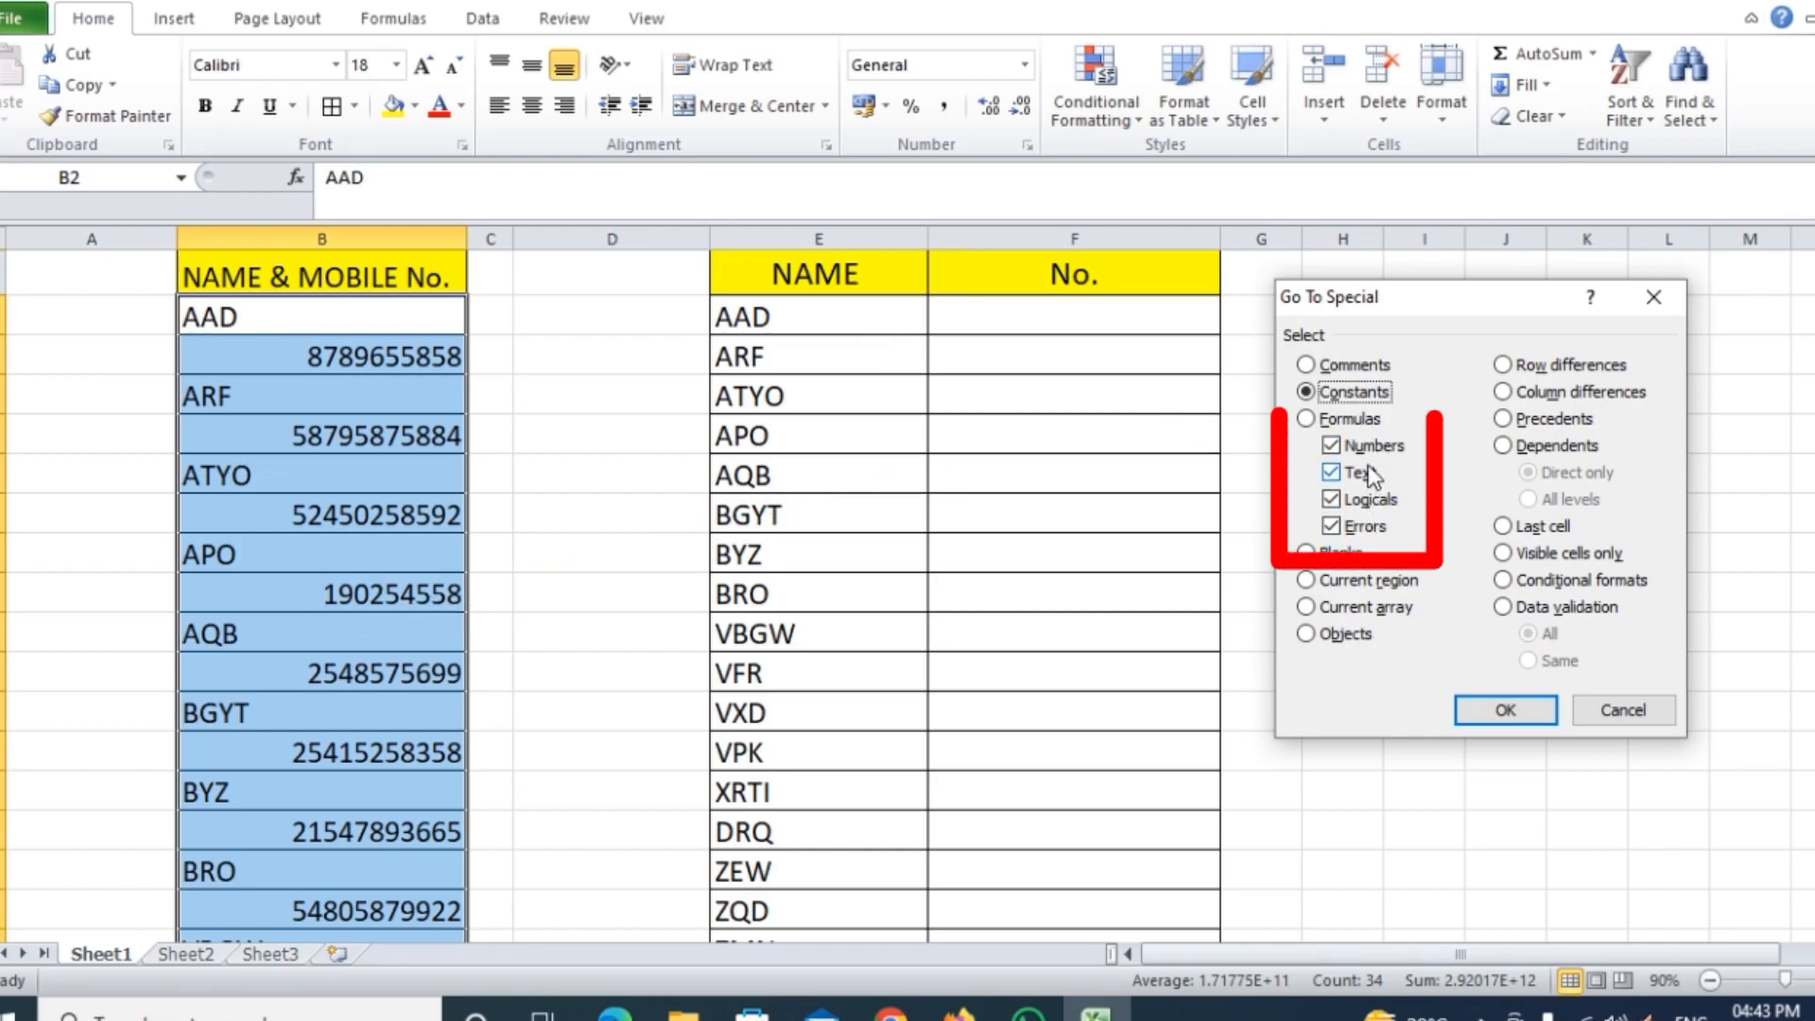
left_click(1333, 446)
left_click(1333, 473)
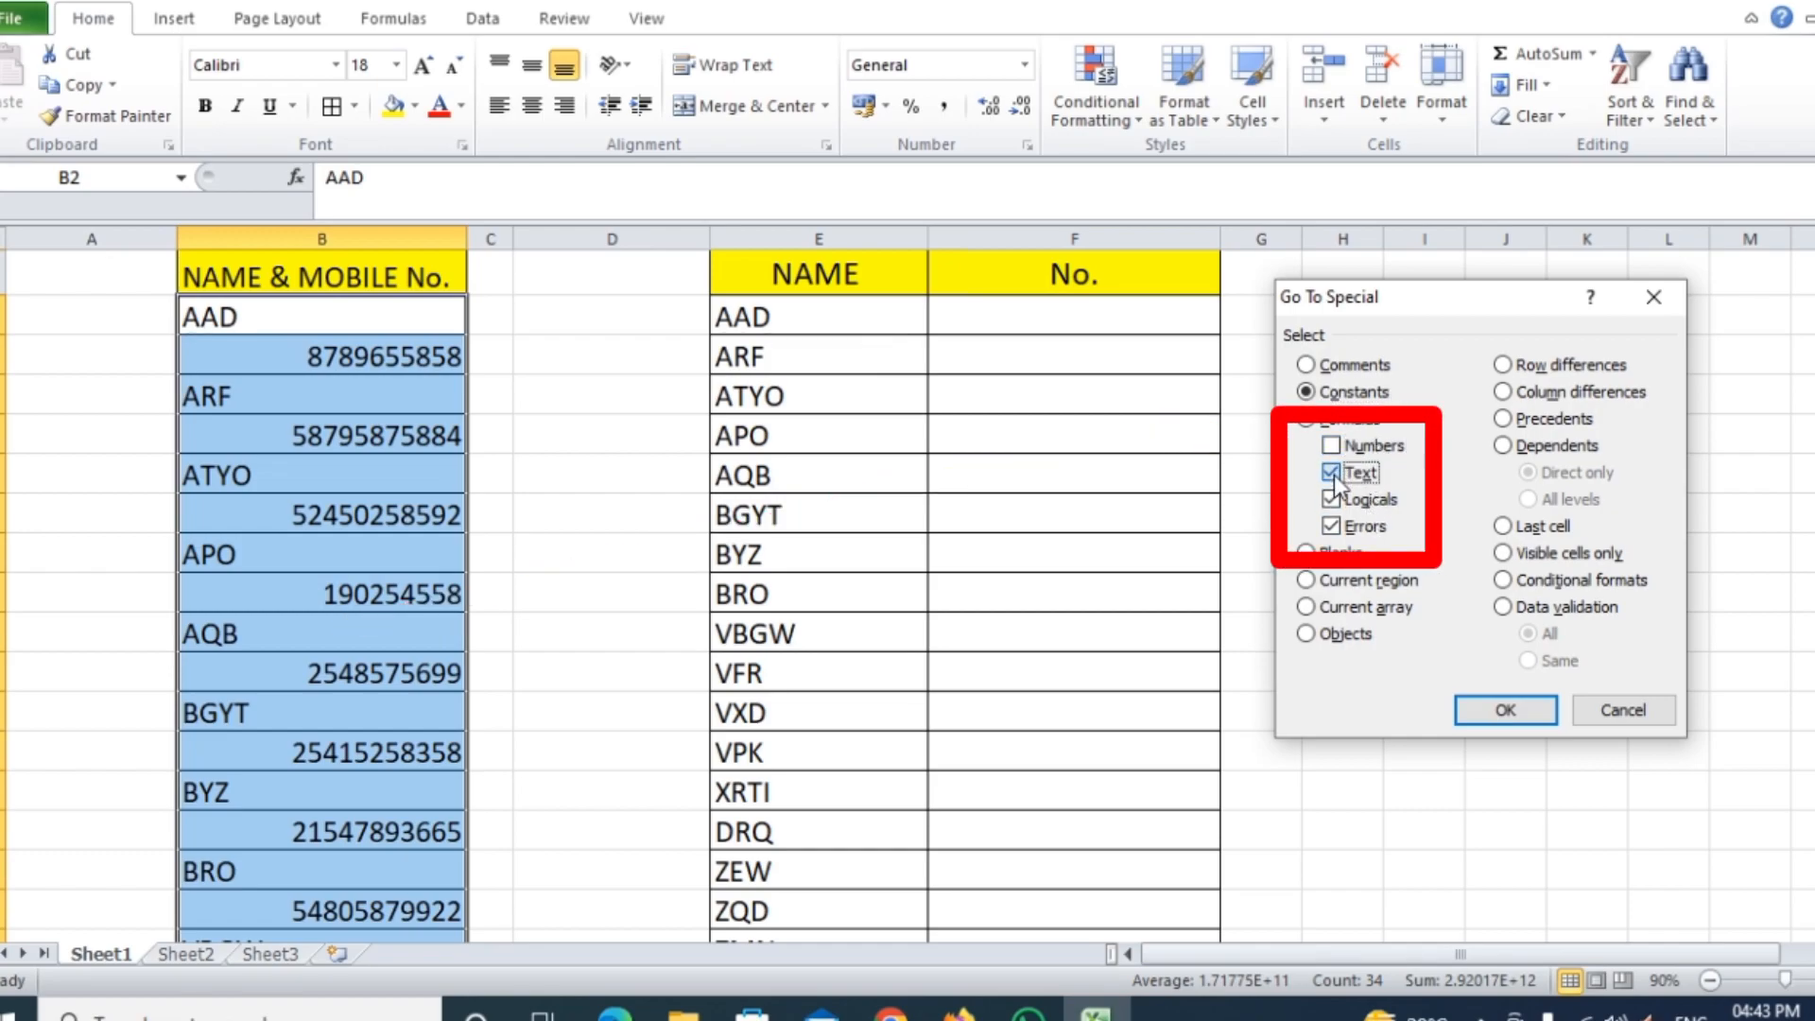
left_click(1332, 499)
left_click(1332, 446)
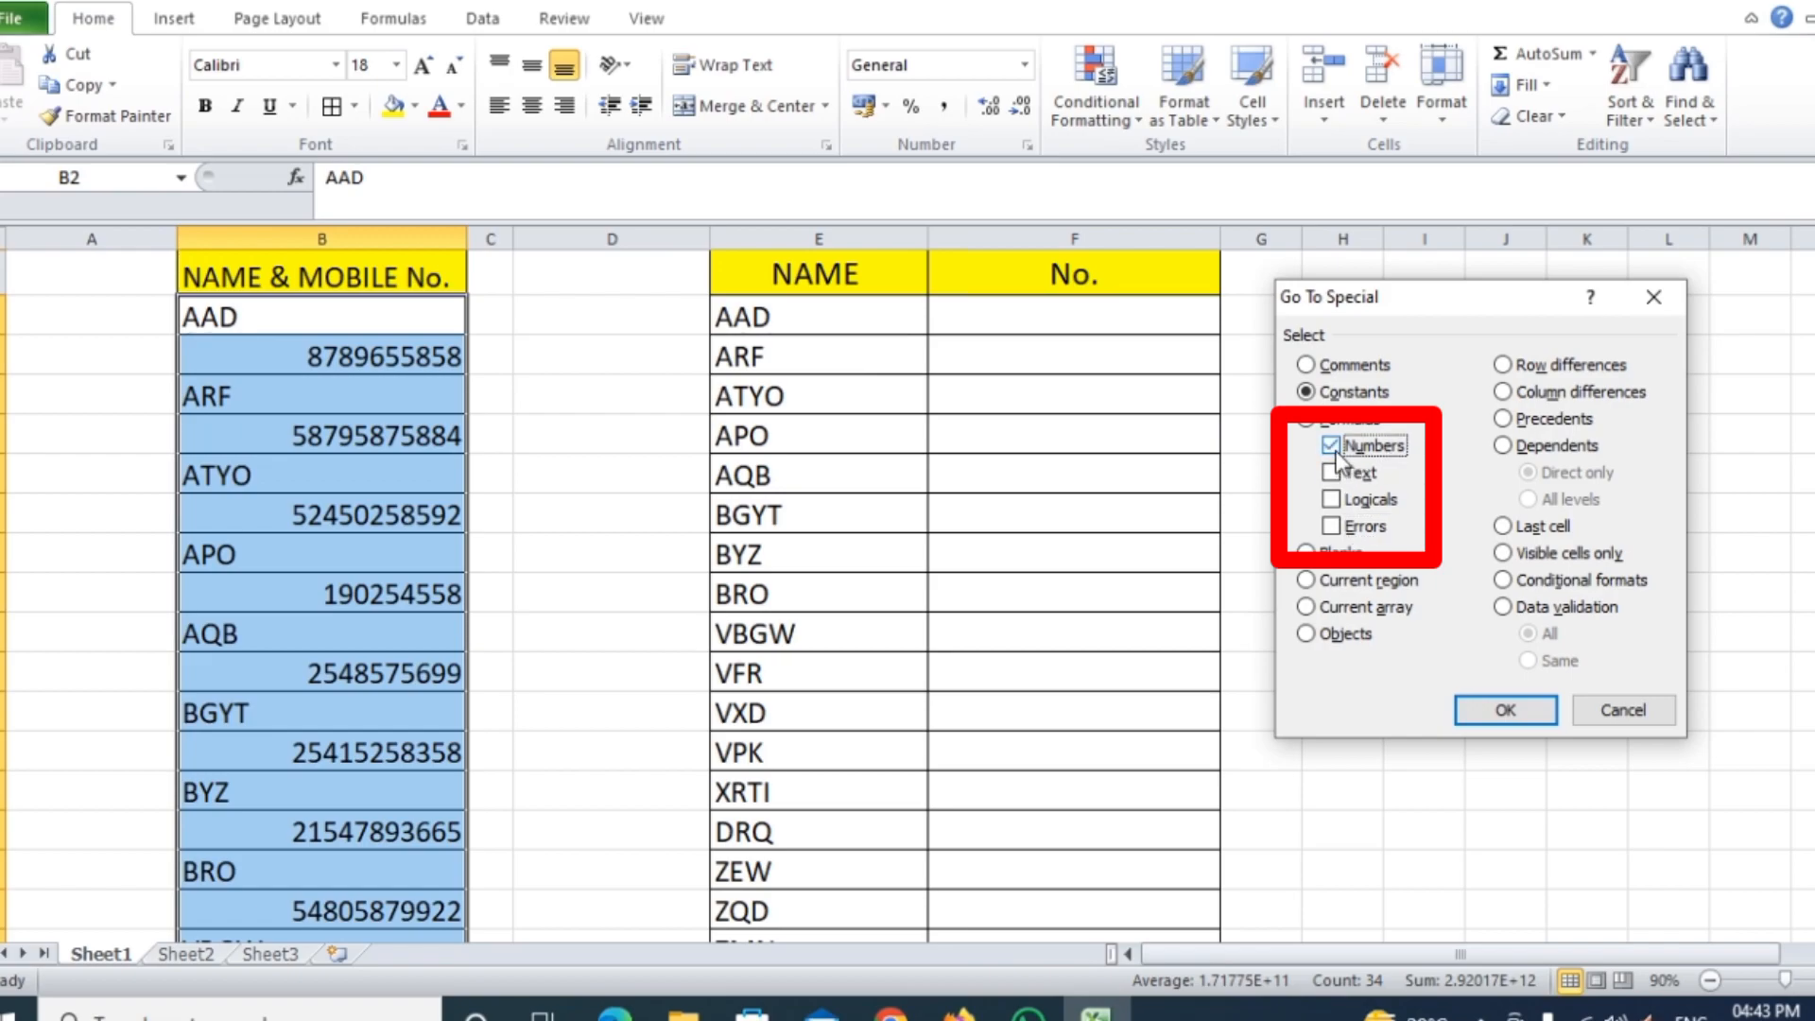
left_click(1506, 711)
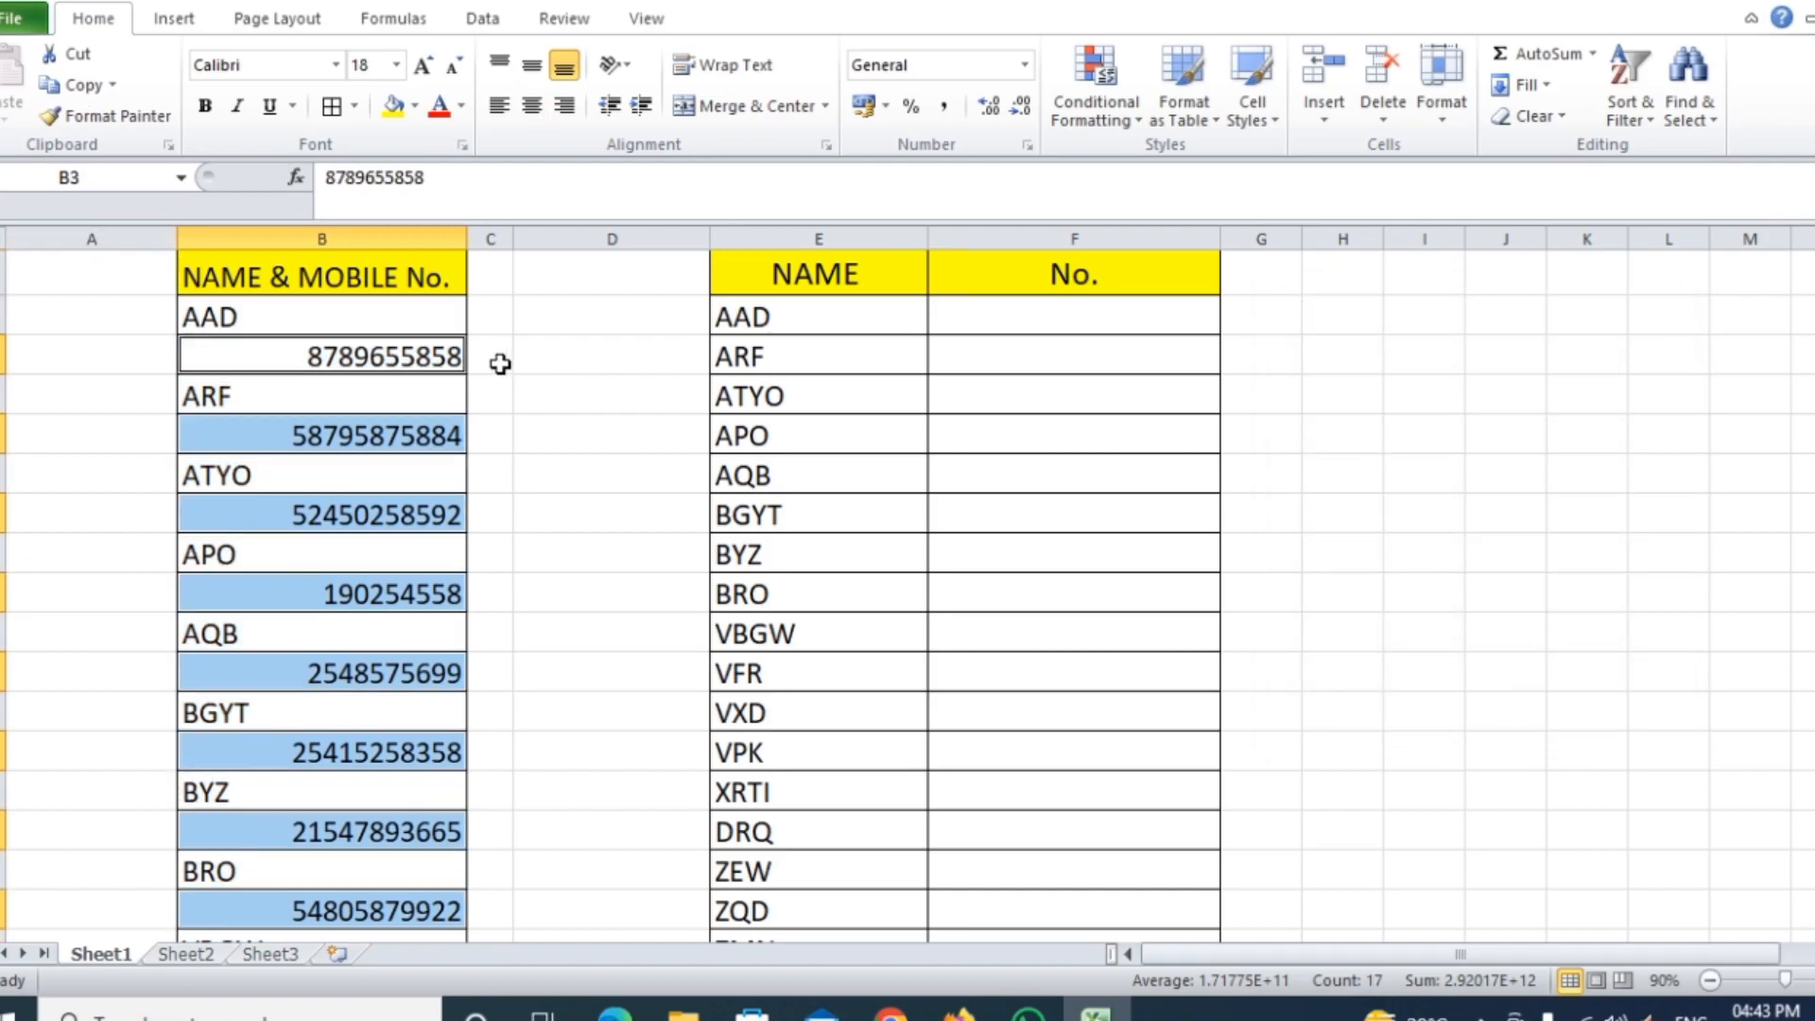
Copy the selected mobile numbers and paste them into the No. column starting at F2
scroll(446, 393, "down", 7)
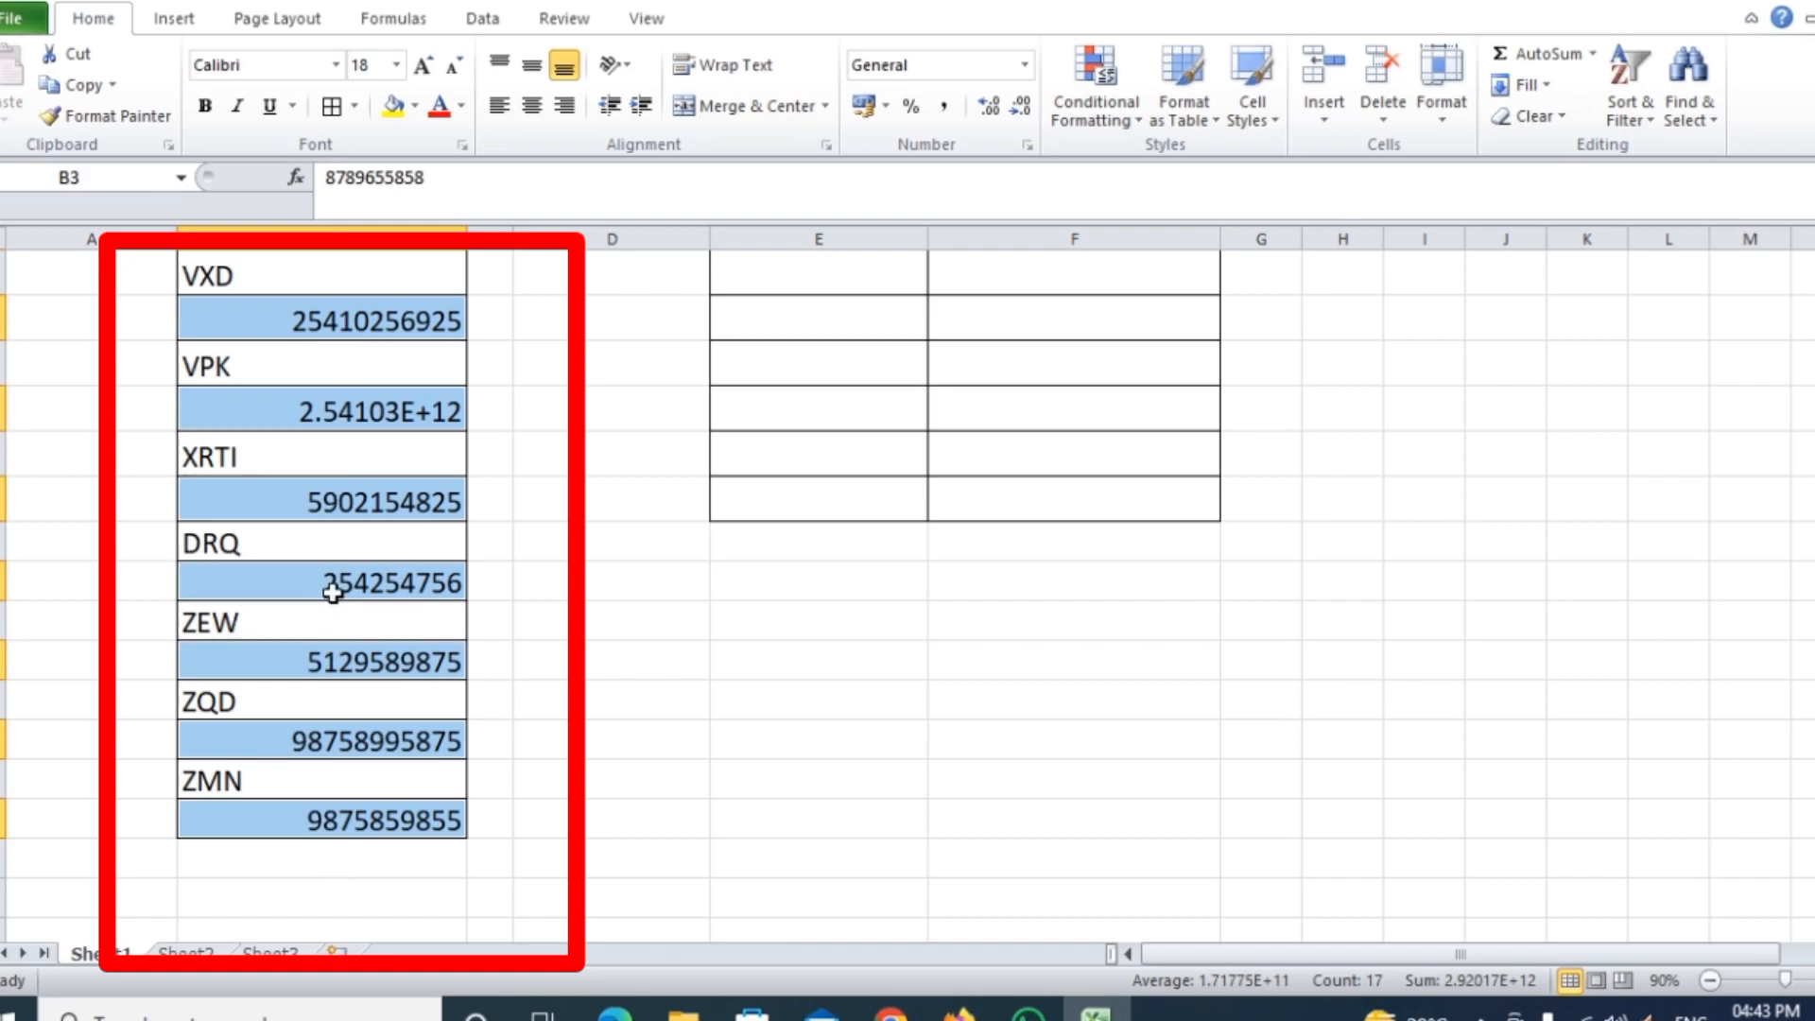
scroll(341, 587, "up", 7)
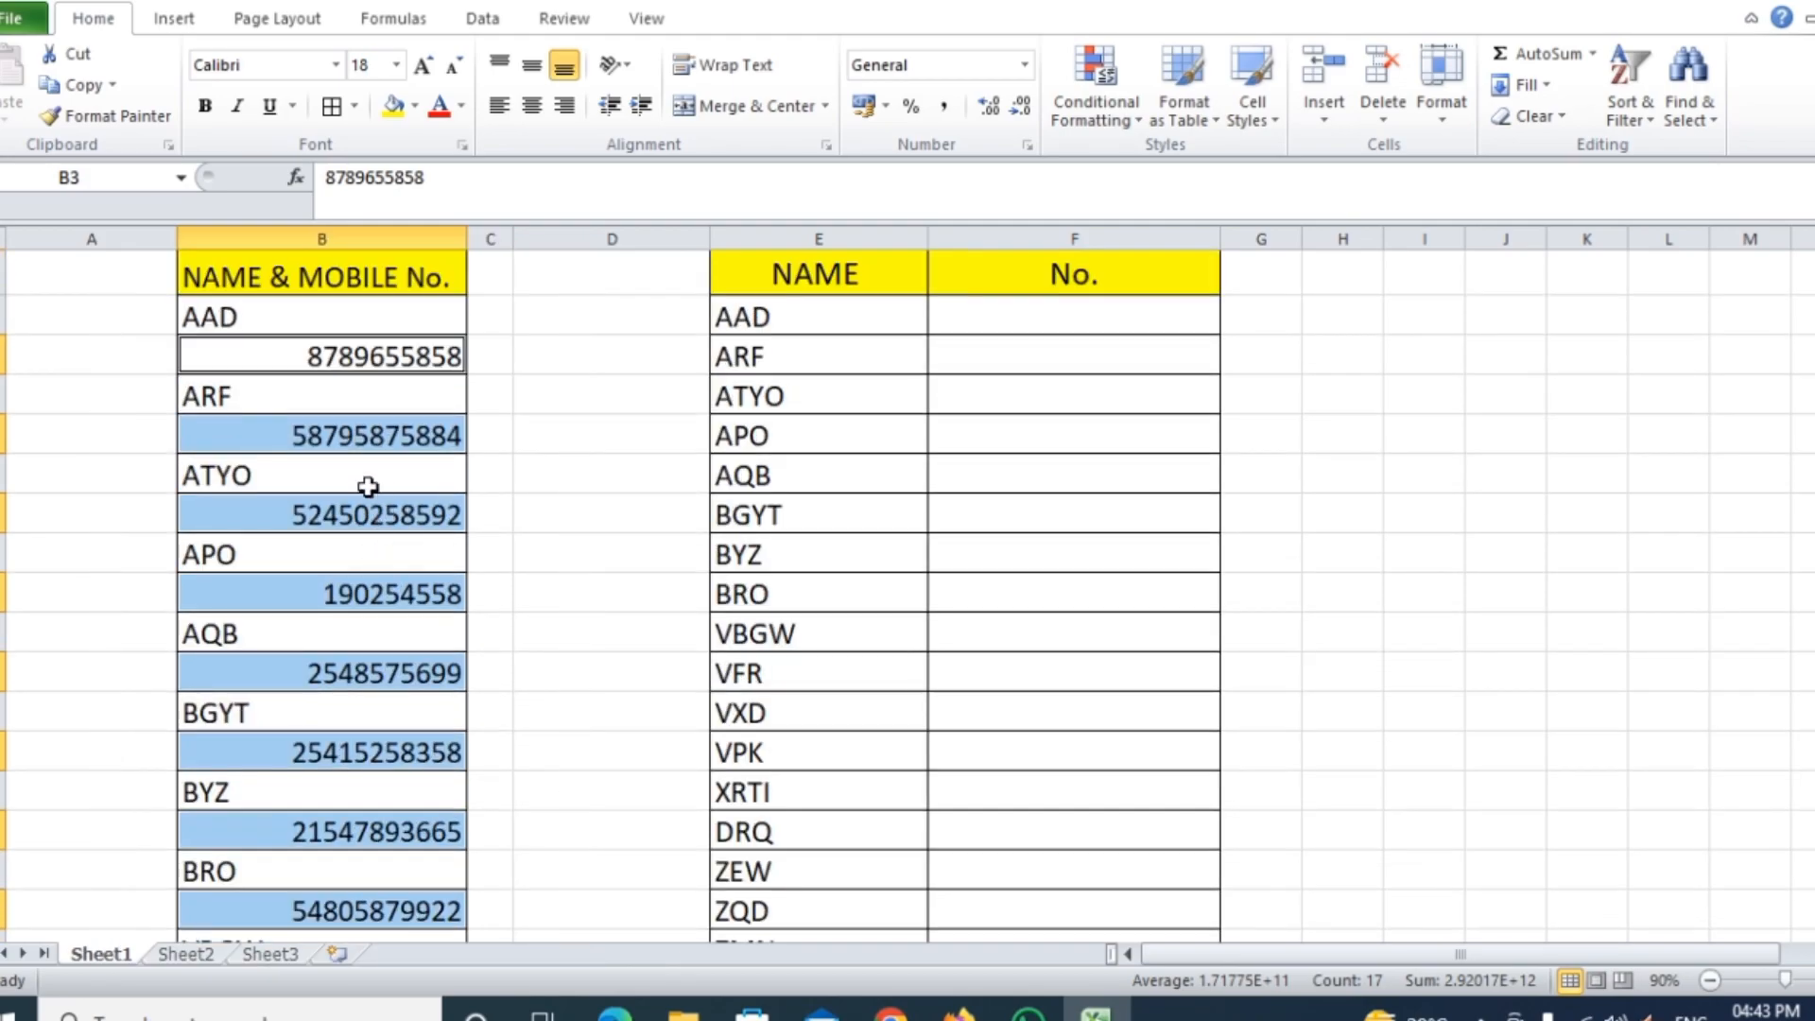
key("ctrl+c")
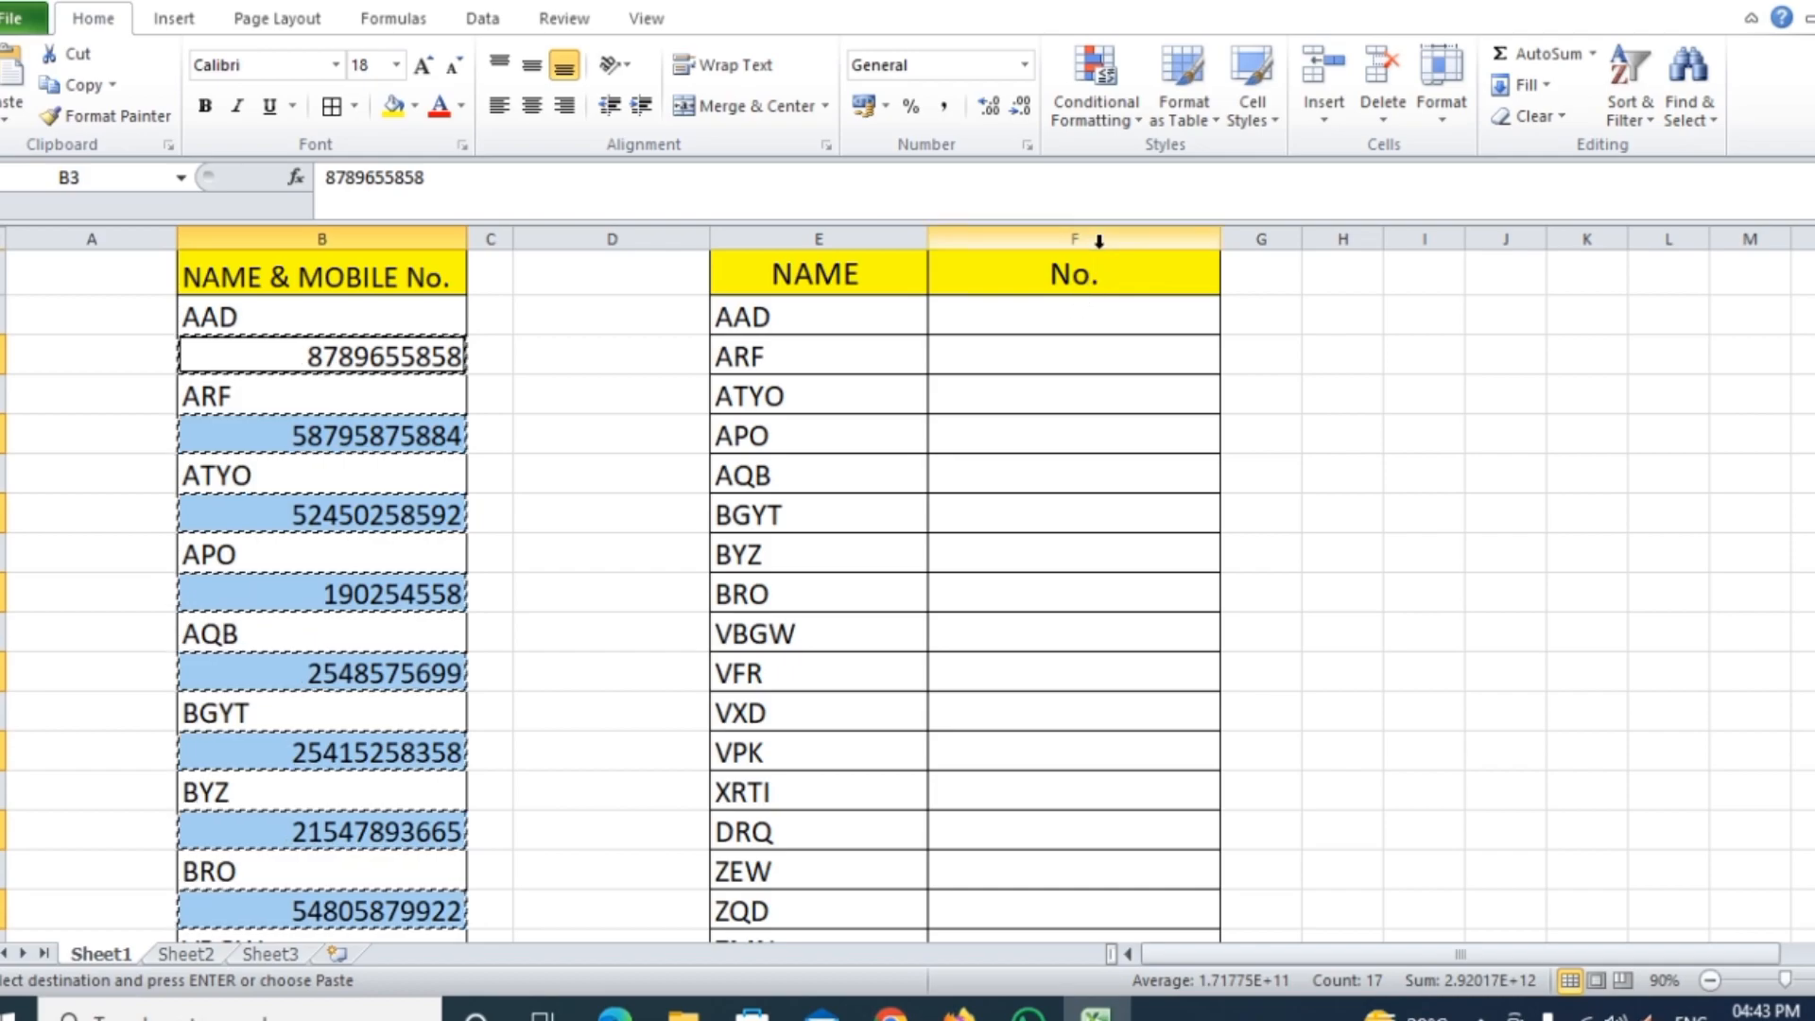
left_click(1049, 321)
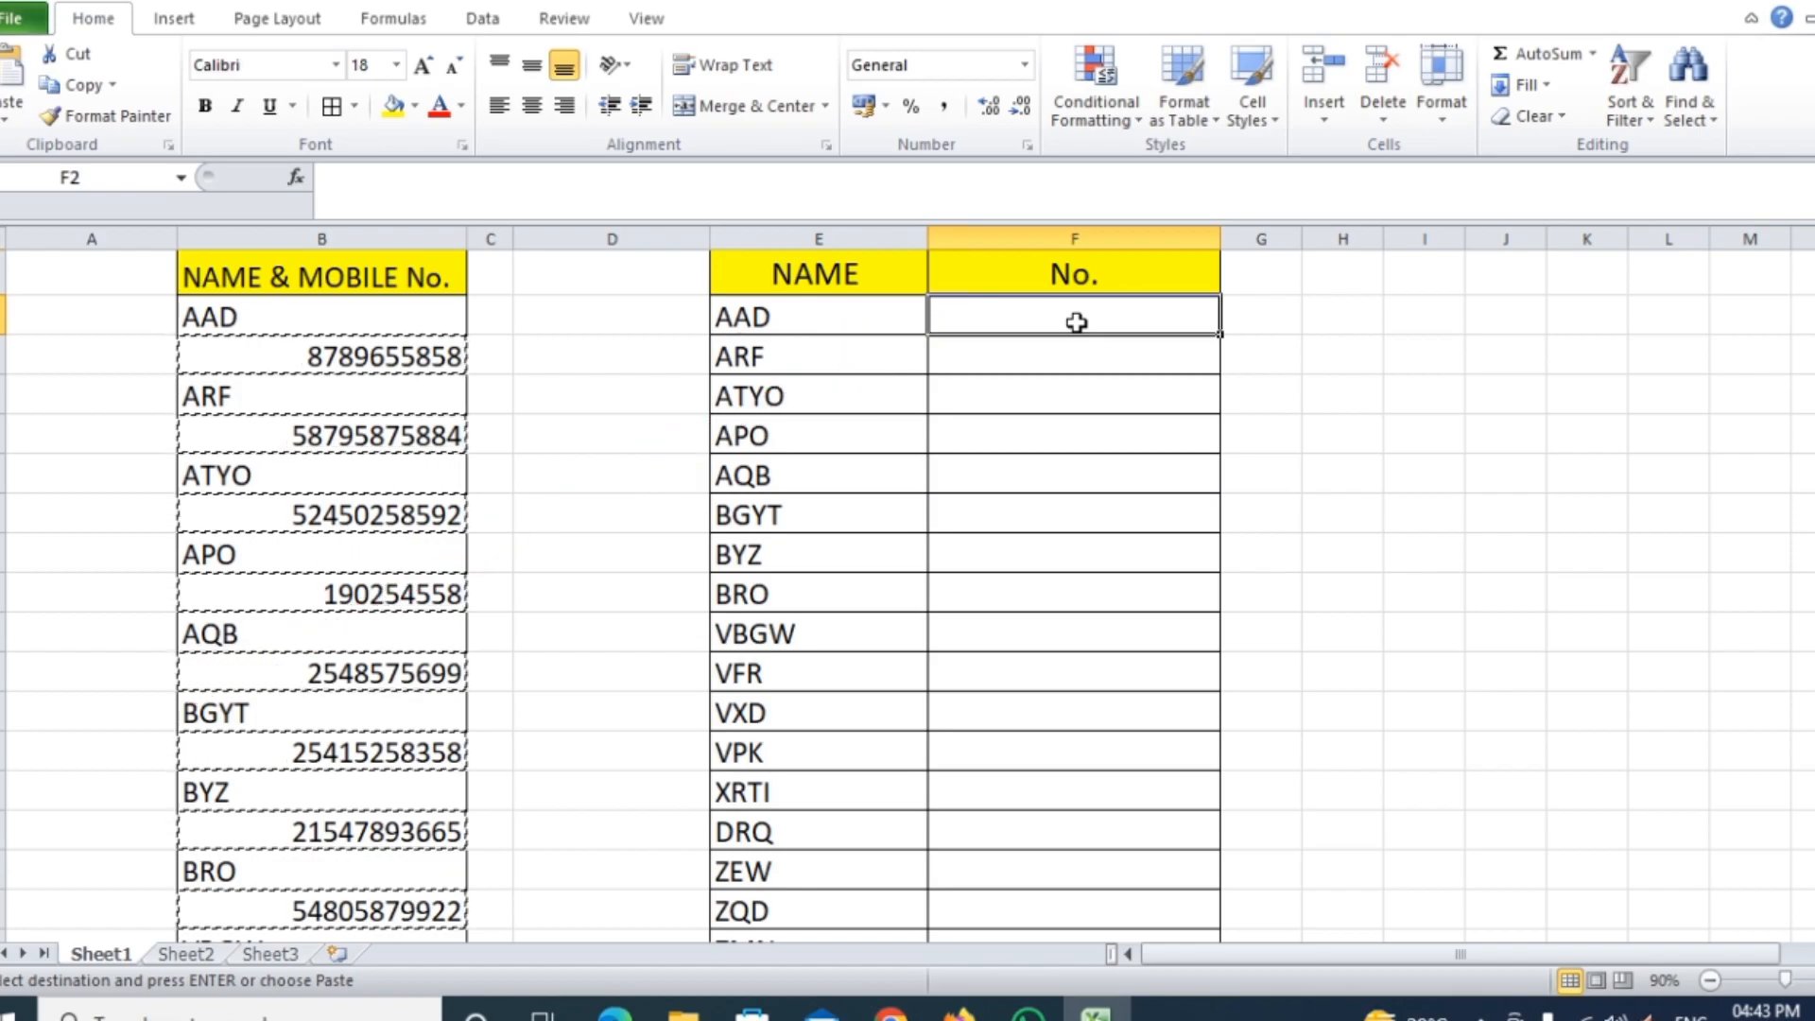
key("ctrl+v")
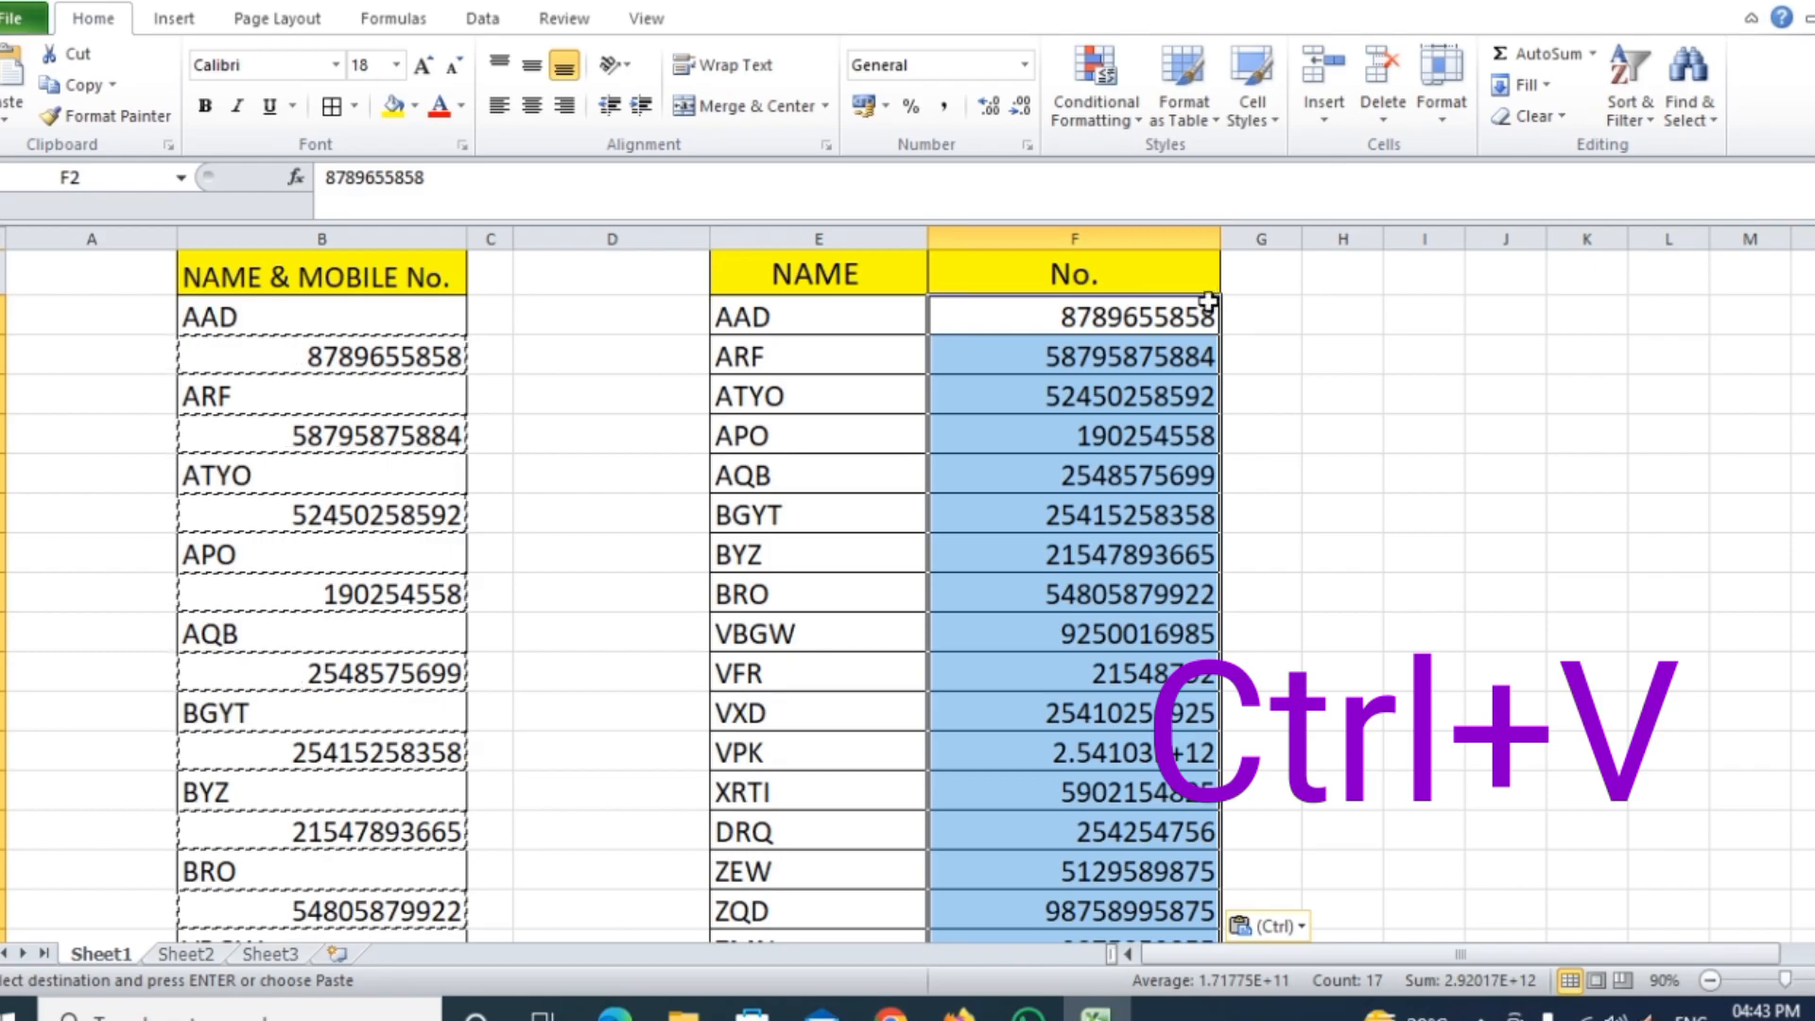
Center the pasted numbers horizontally and vertically within the No. column cells
left_click(532, 105)
left_click(531, 64)
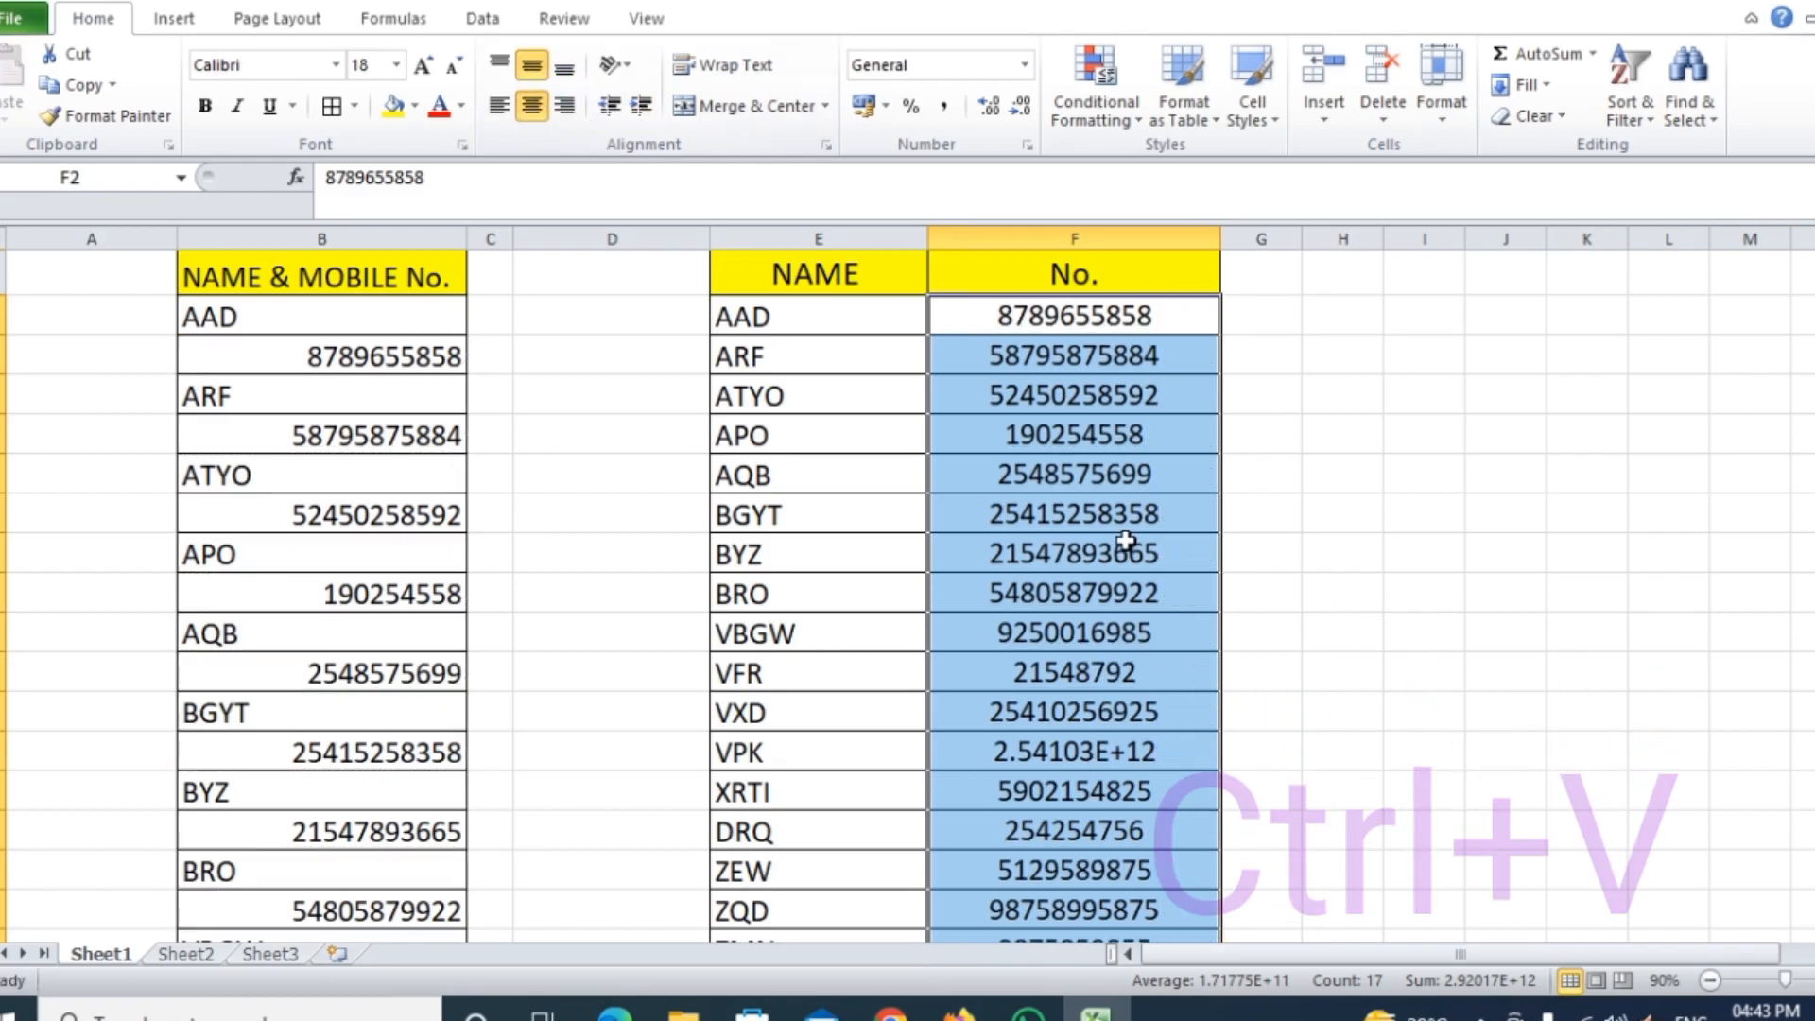
scroll(1116, 546, "down", 5)
scroll(1138, 571, "up", 5)
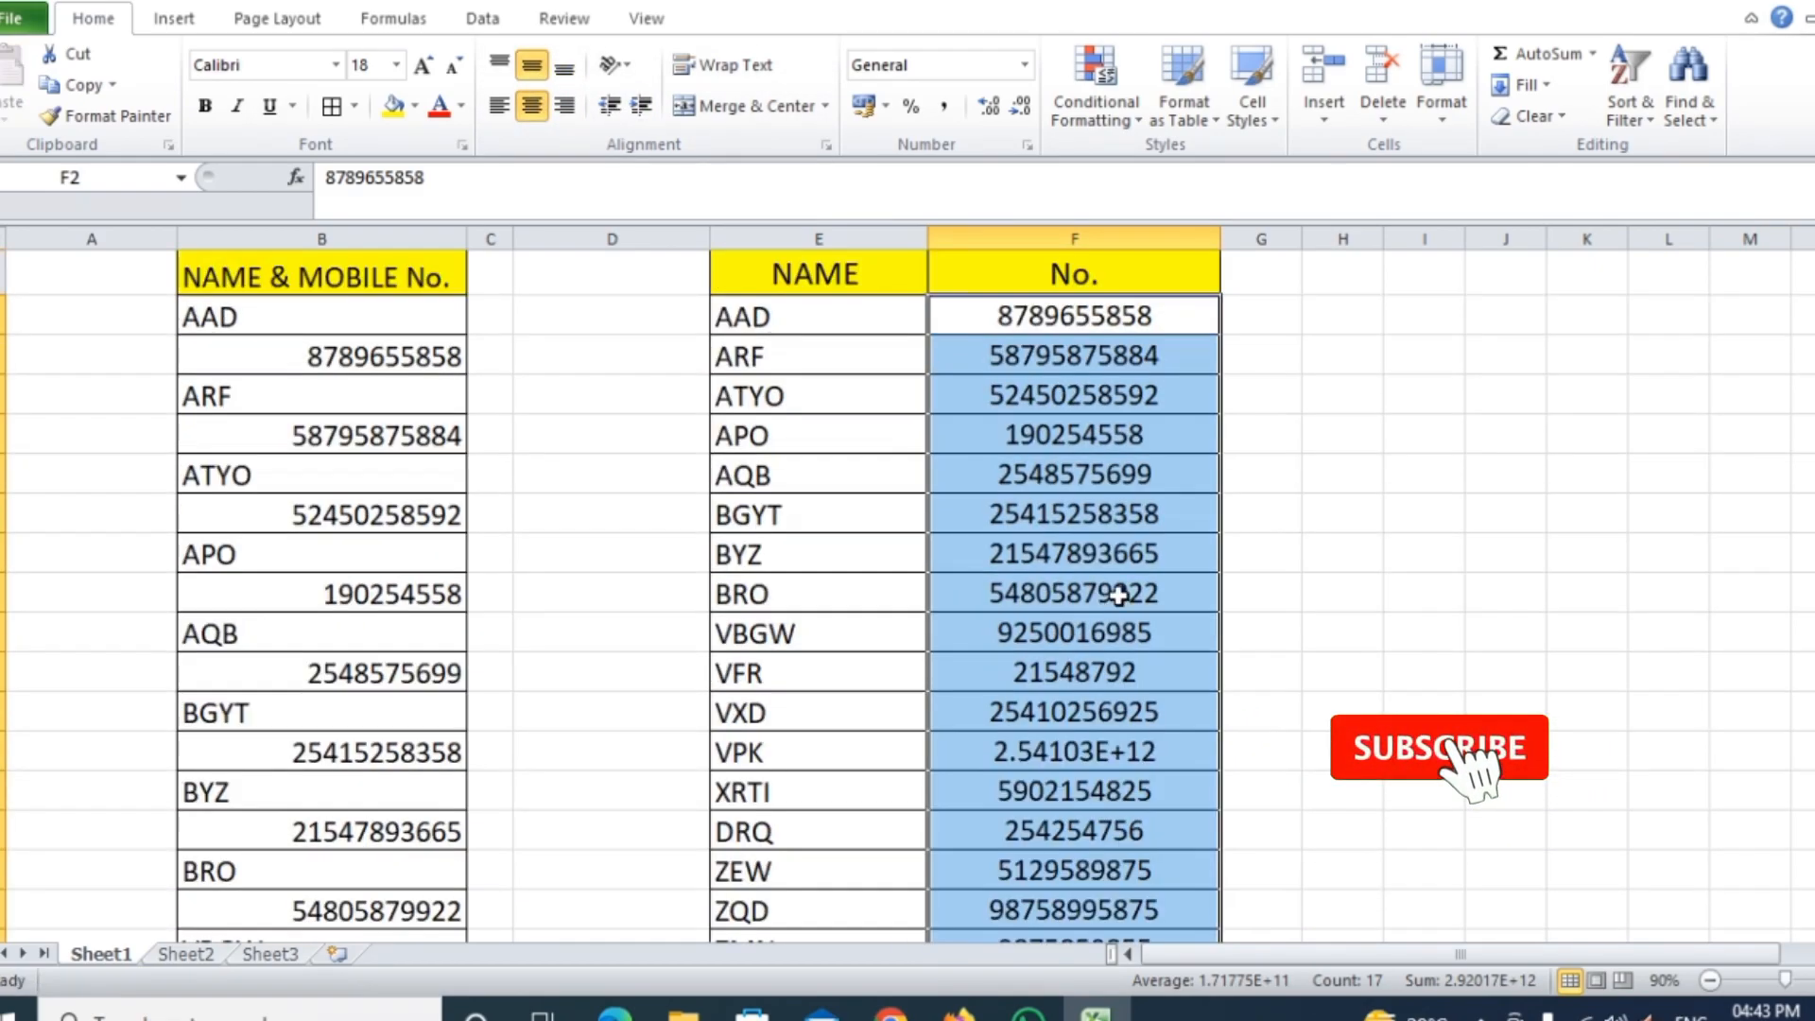
left_click(490, 315)
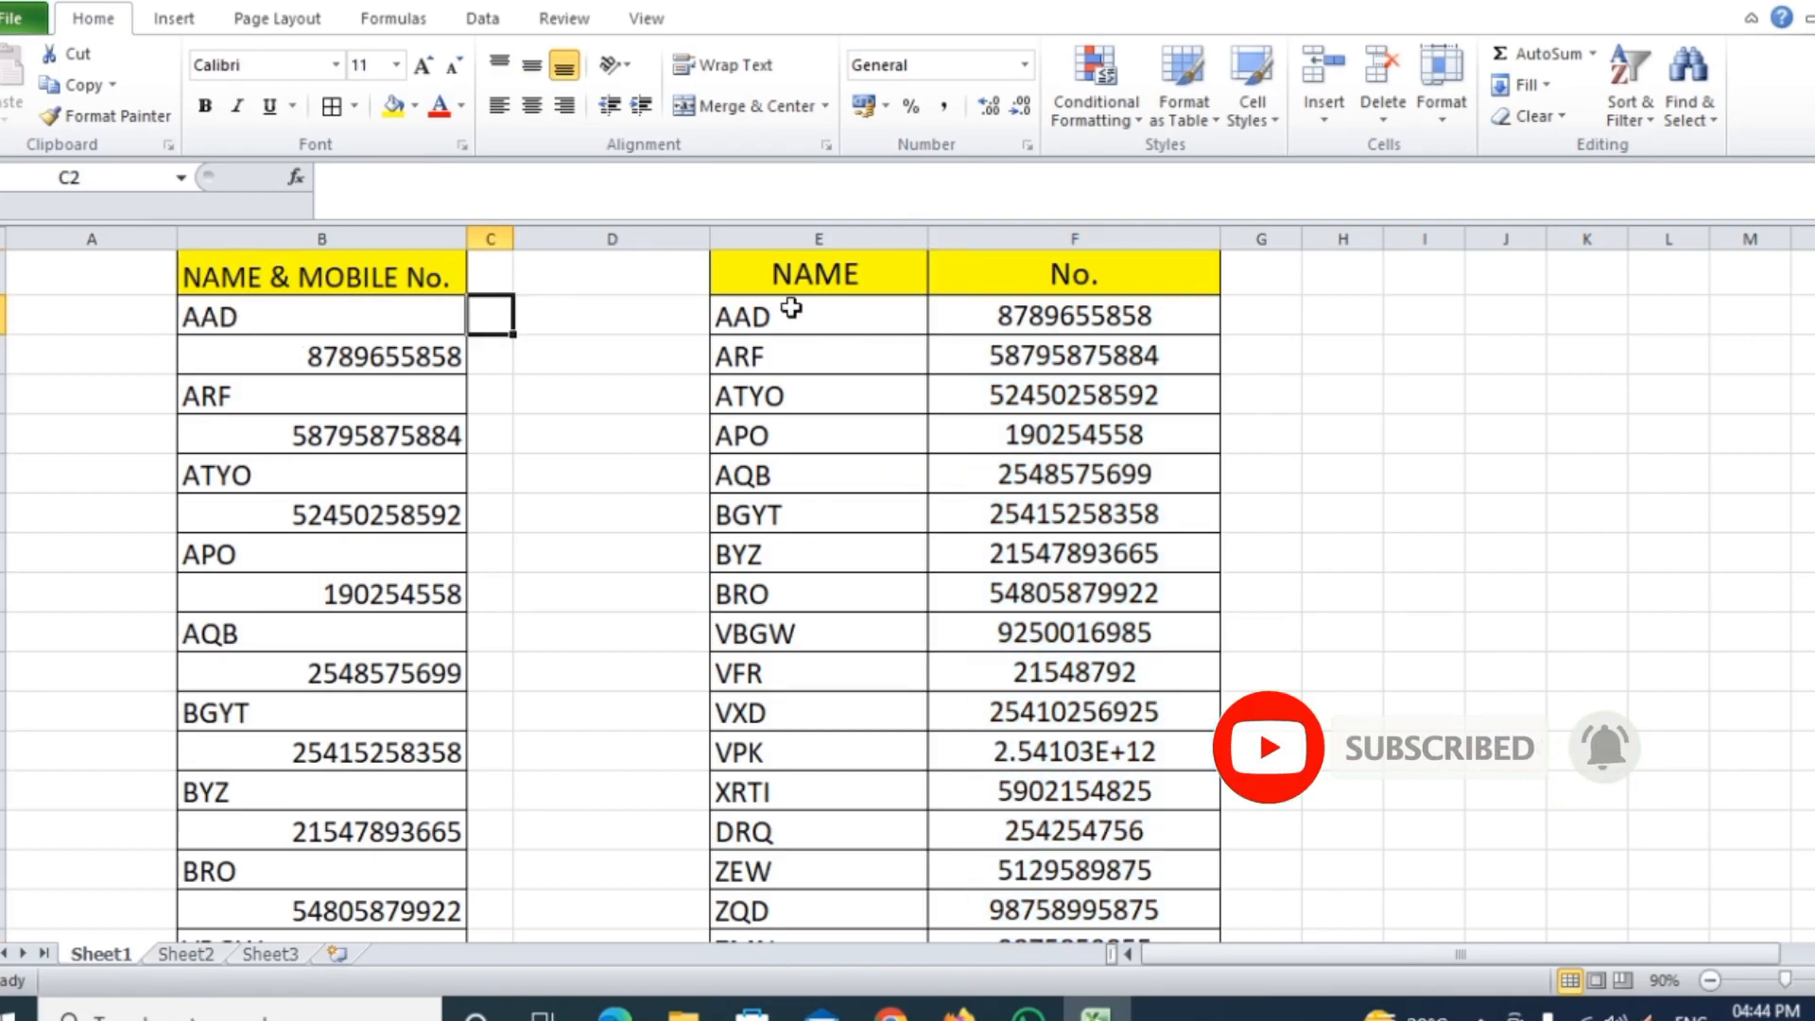
Scroll through and compare the separated NAME and No. columns against the original combined list down to the last entry
left_click(1061, 320)
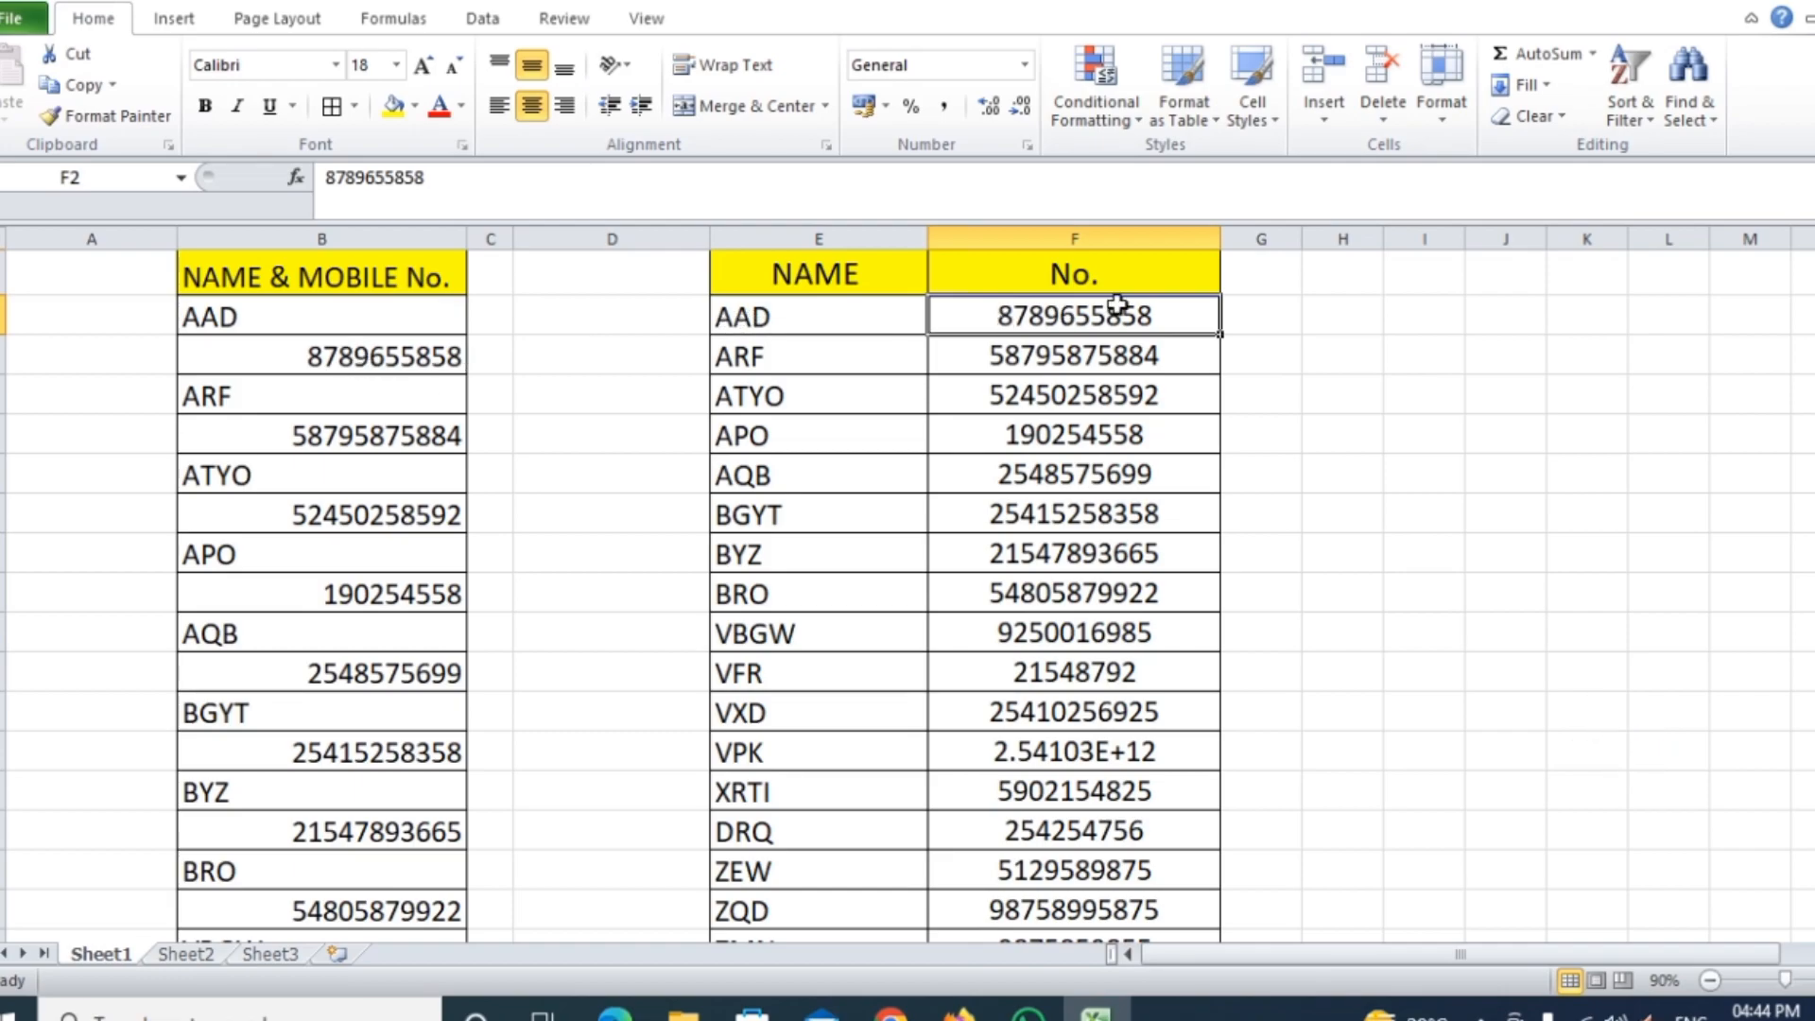
scroll(453, 446, "down", 9)
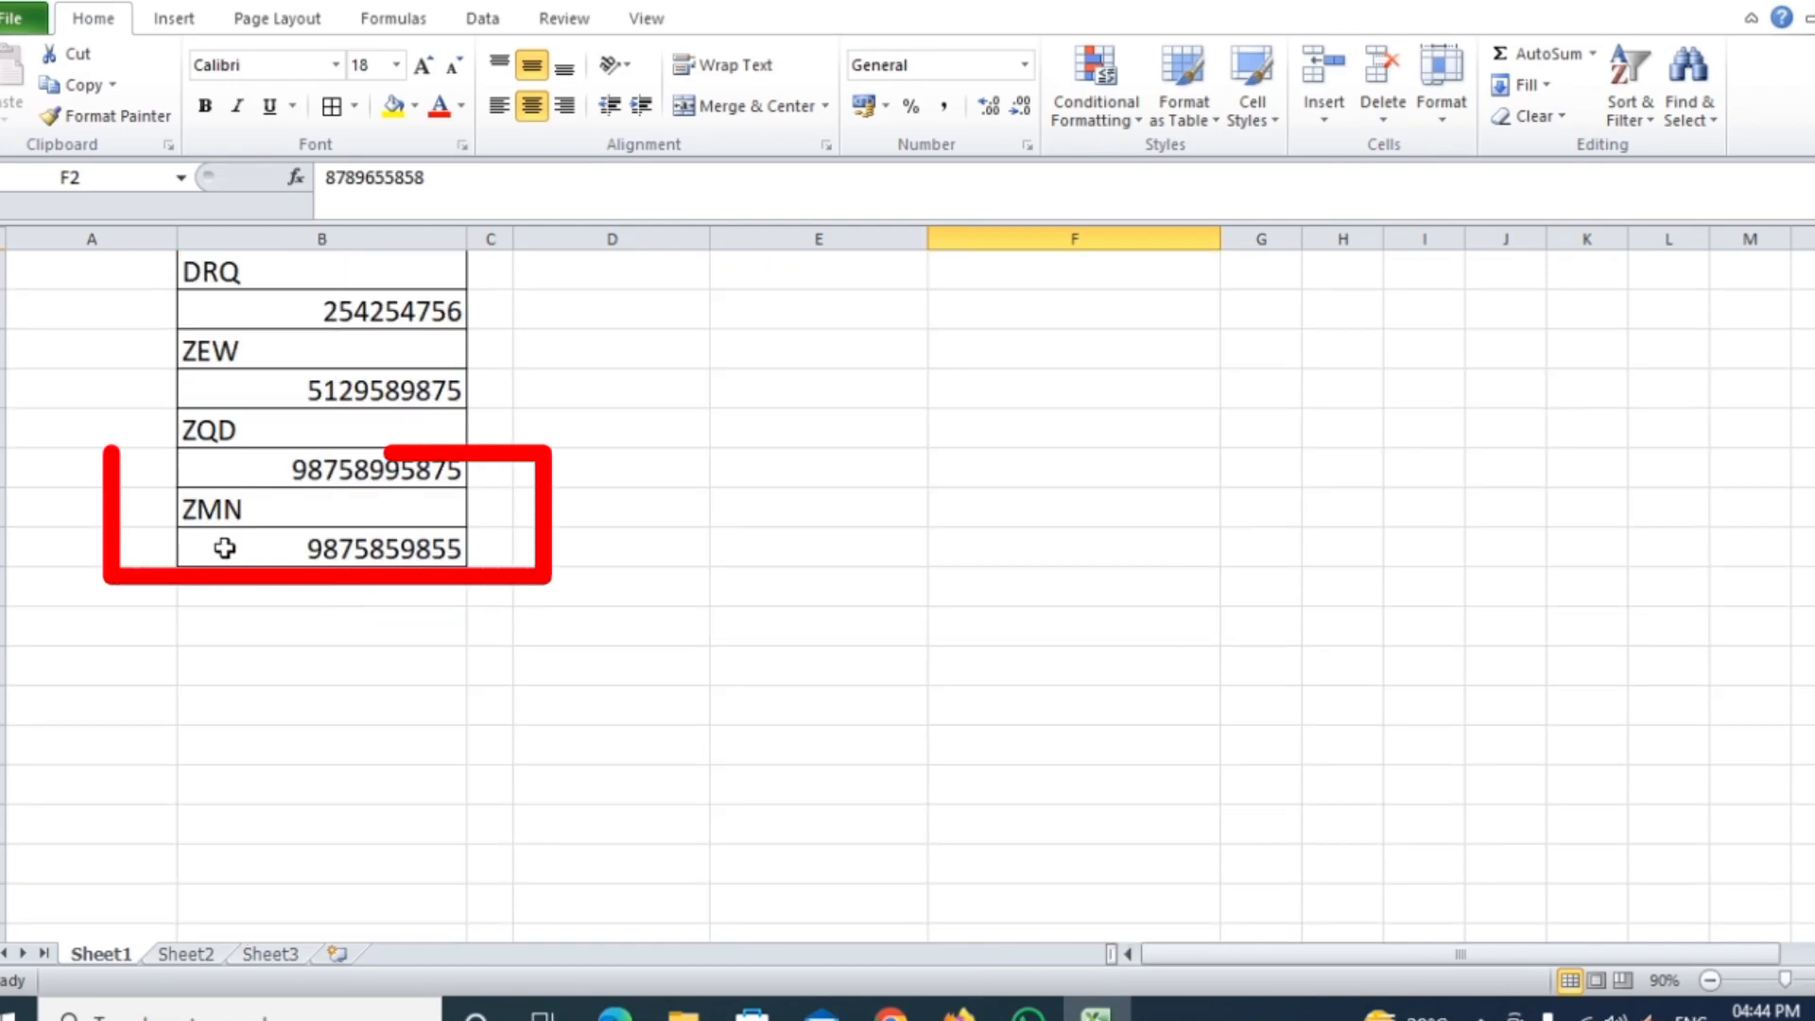
scroll(708, 529, "up", 5)
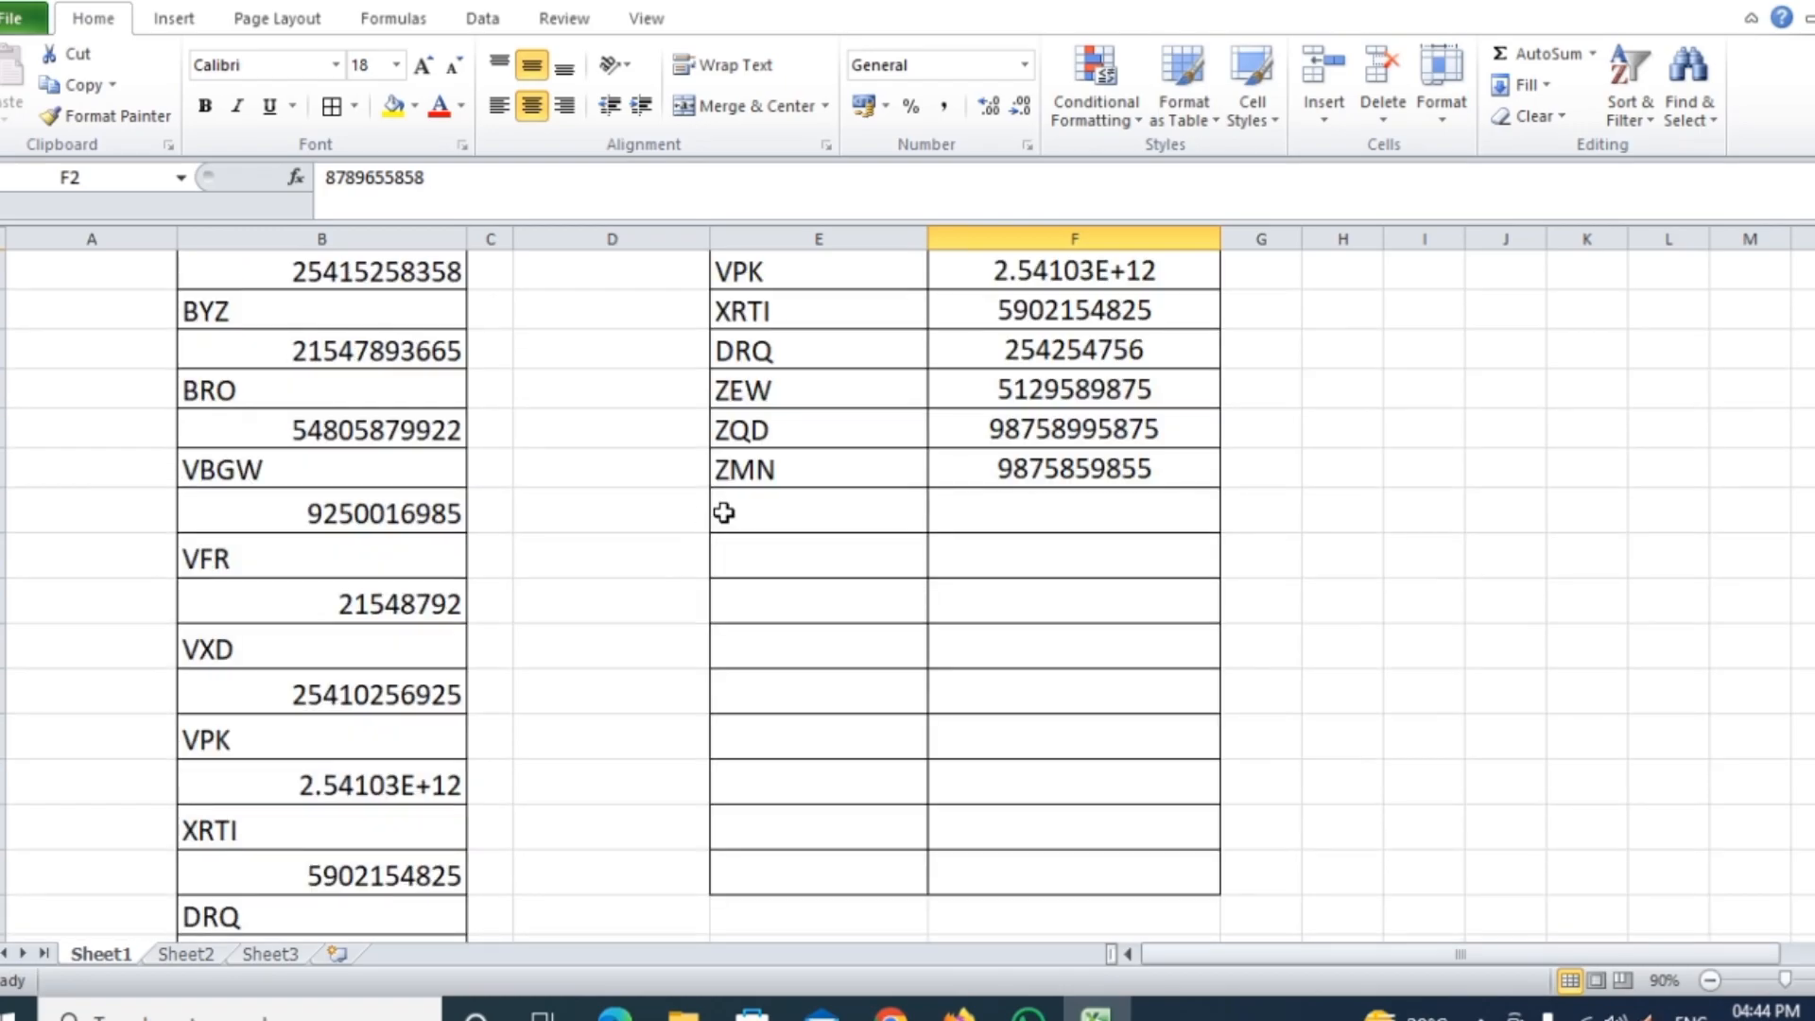
left_click(827, 468)
scroll(315, 757, "down", 4)
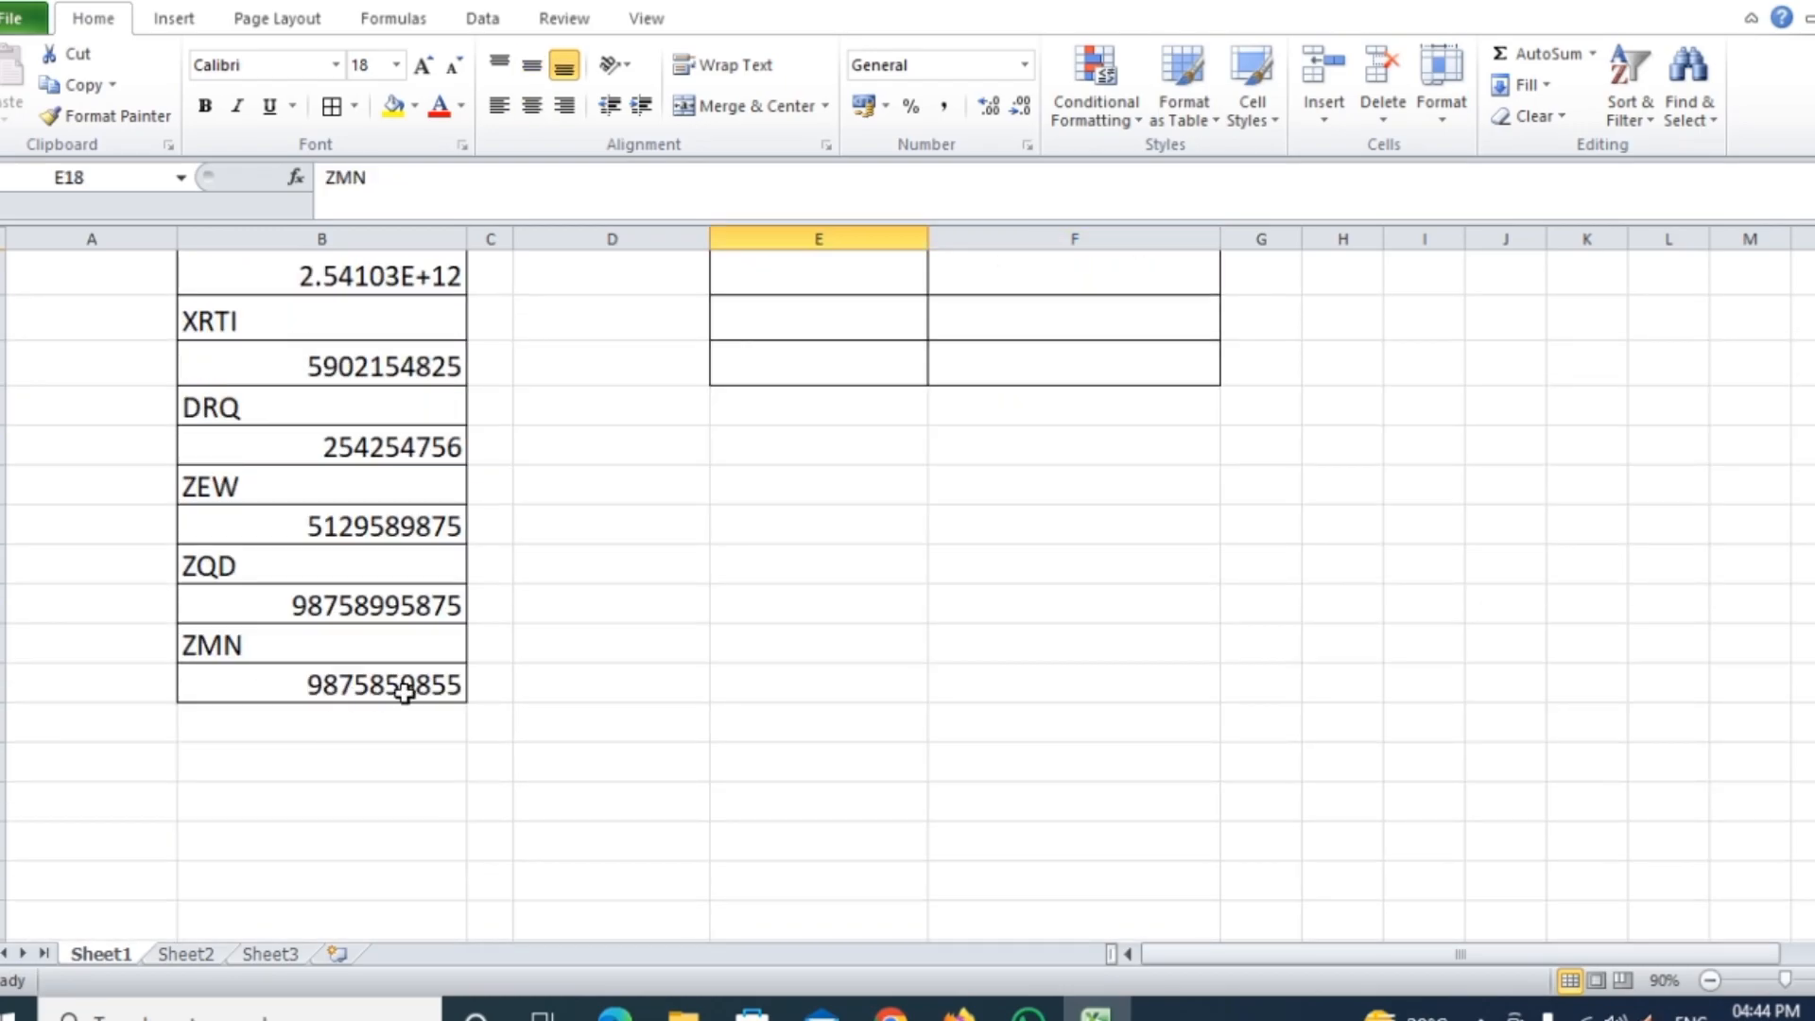
scroll(907, 662, "up", 4)
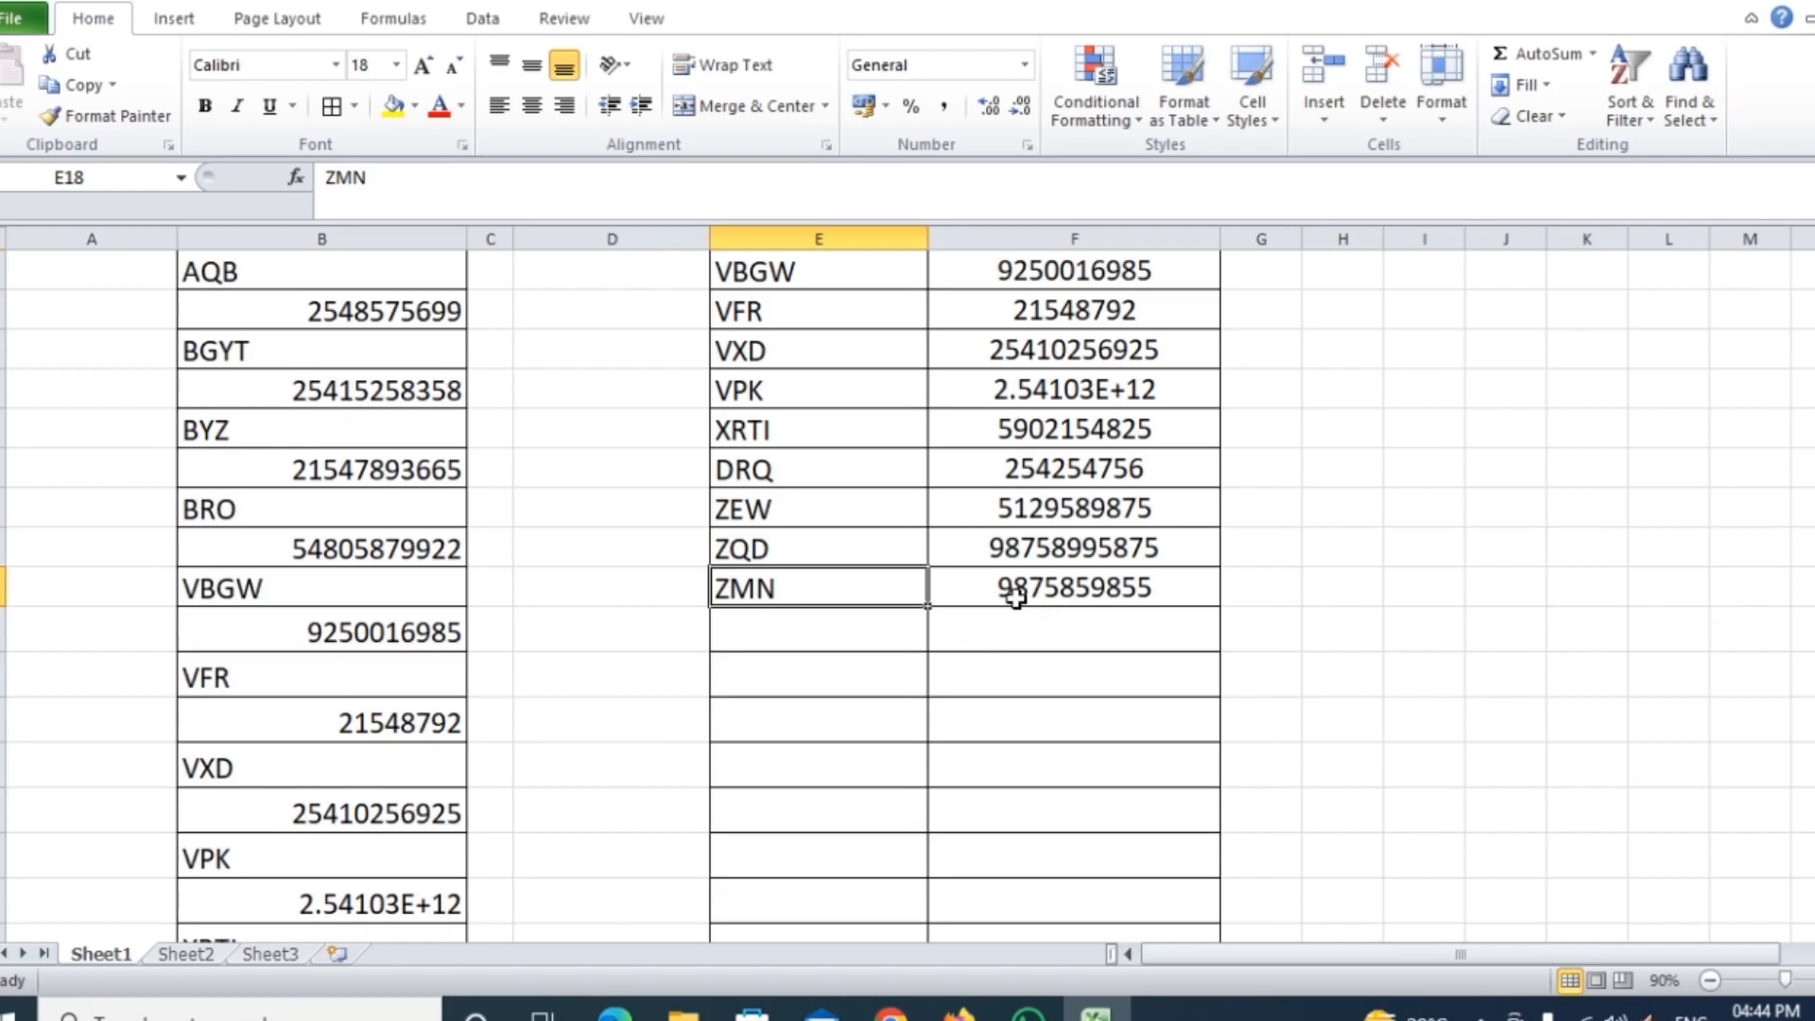
left_click(1157, 588)
scroll(697, 631, "down", 3)
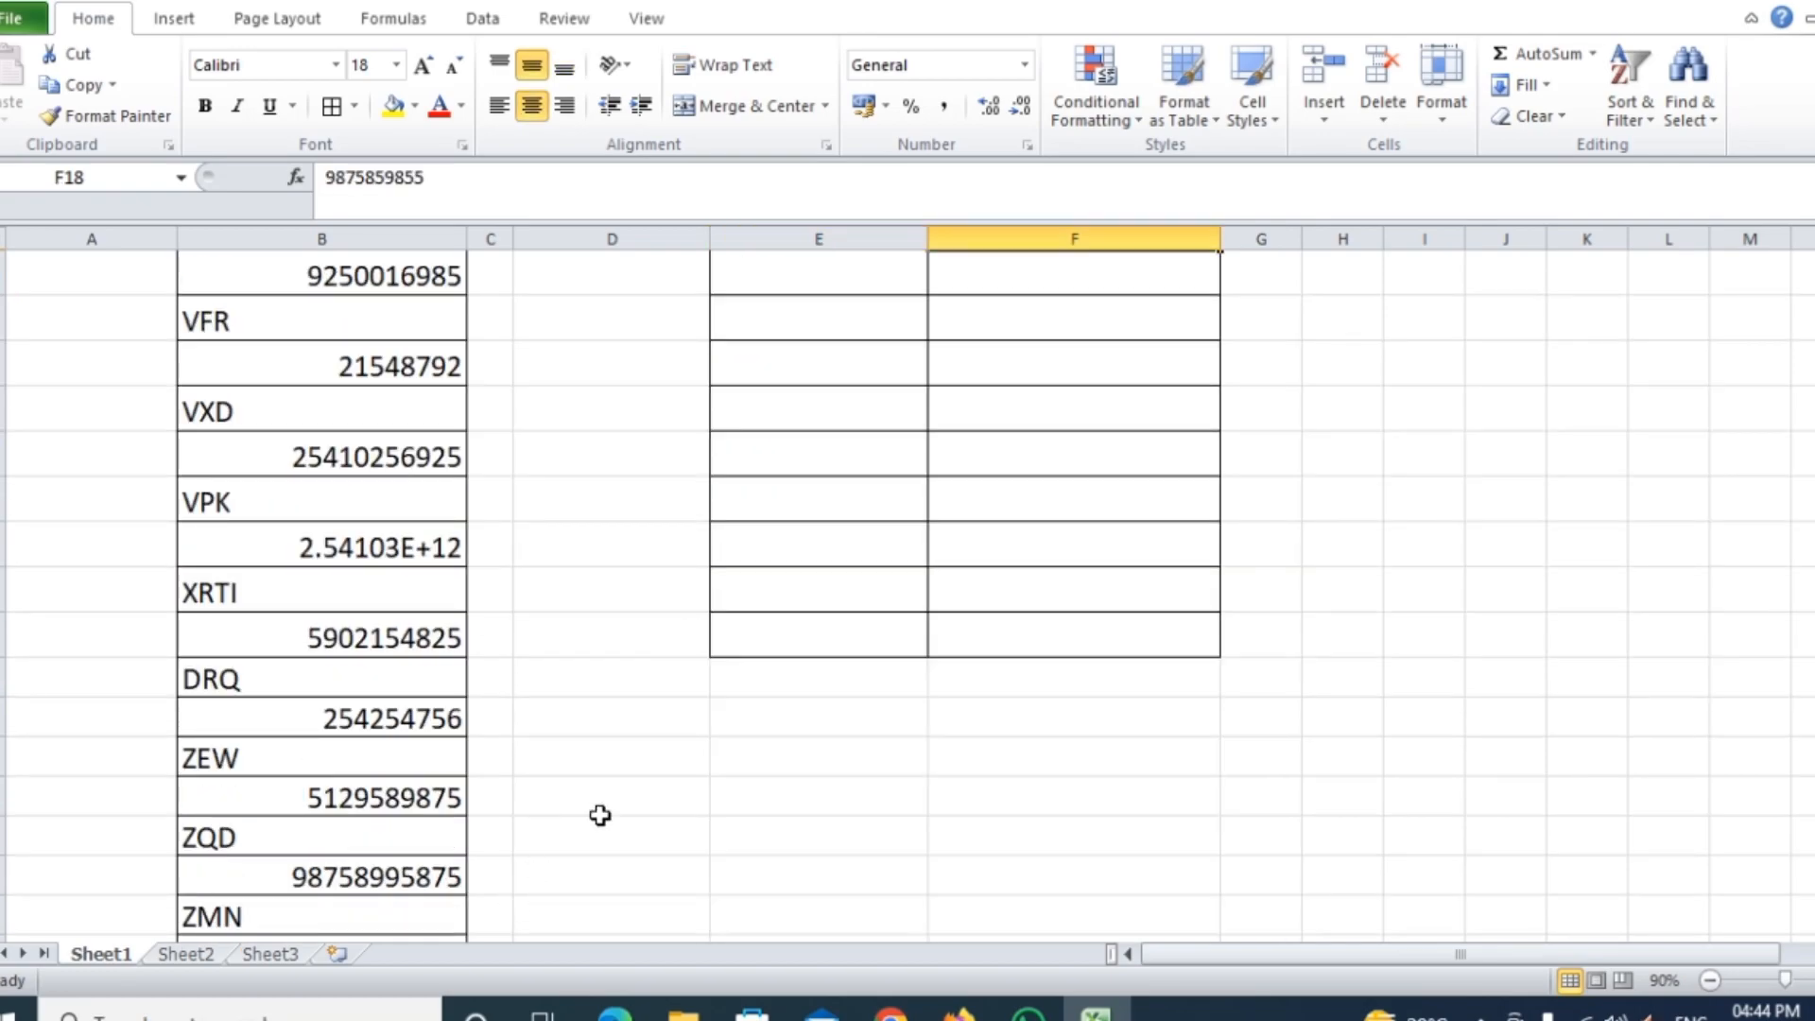
scroll(530, 765, "down", 2)
scroll(1229, 482, "up", 4)
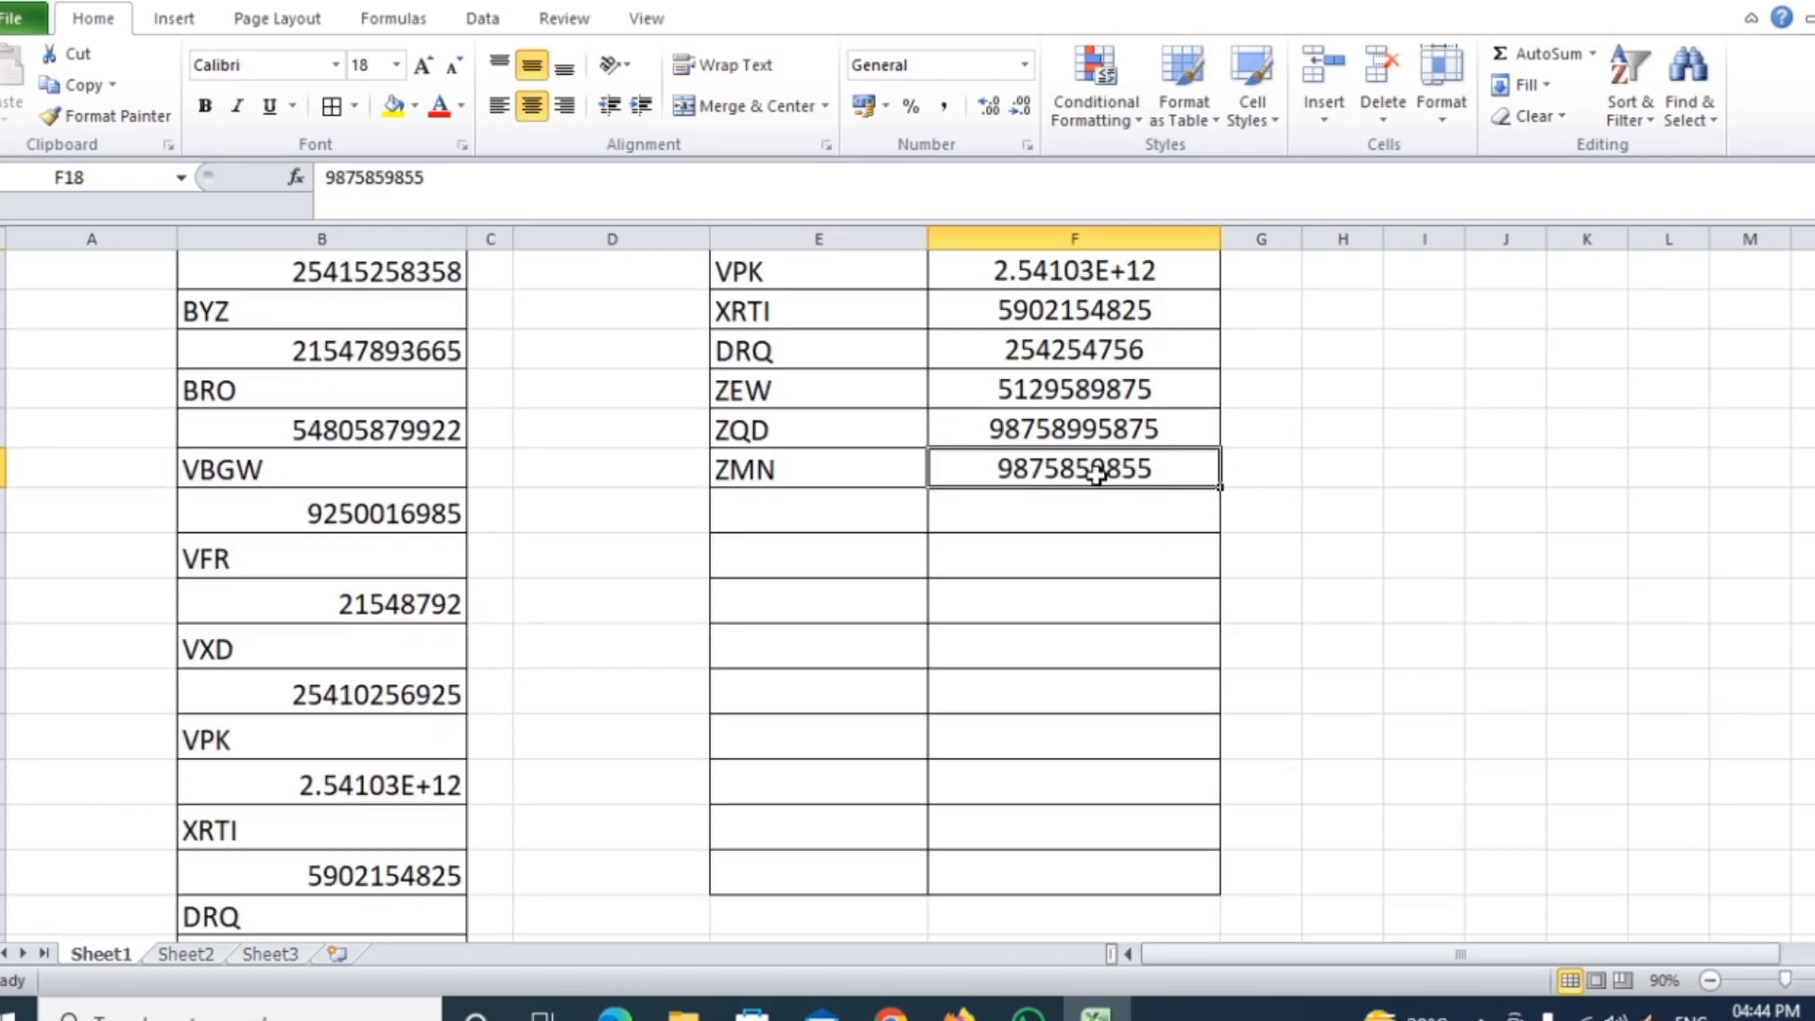
scroll(953, 503, "up", 4)
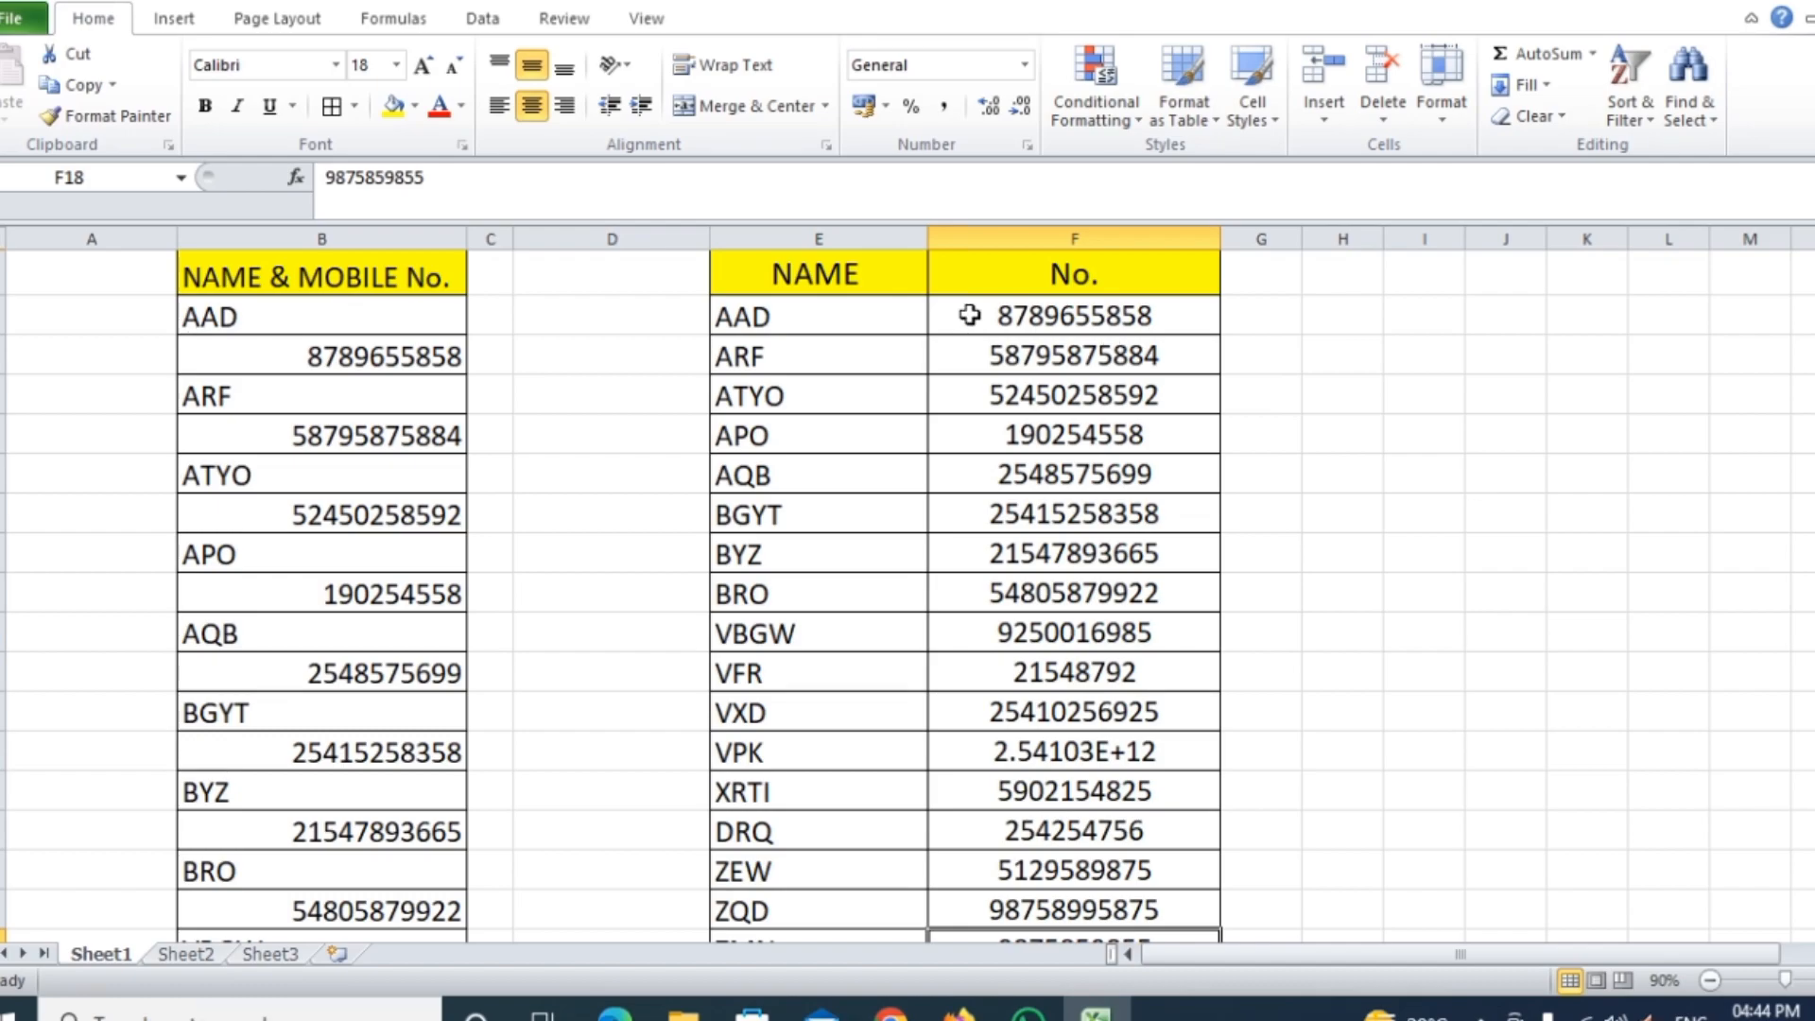
left_click(1449, 555)
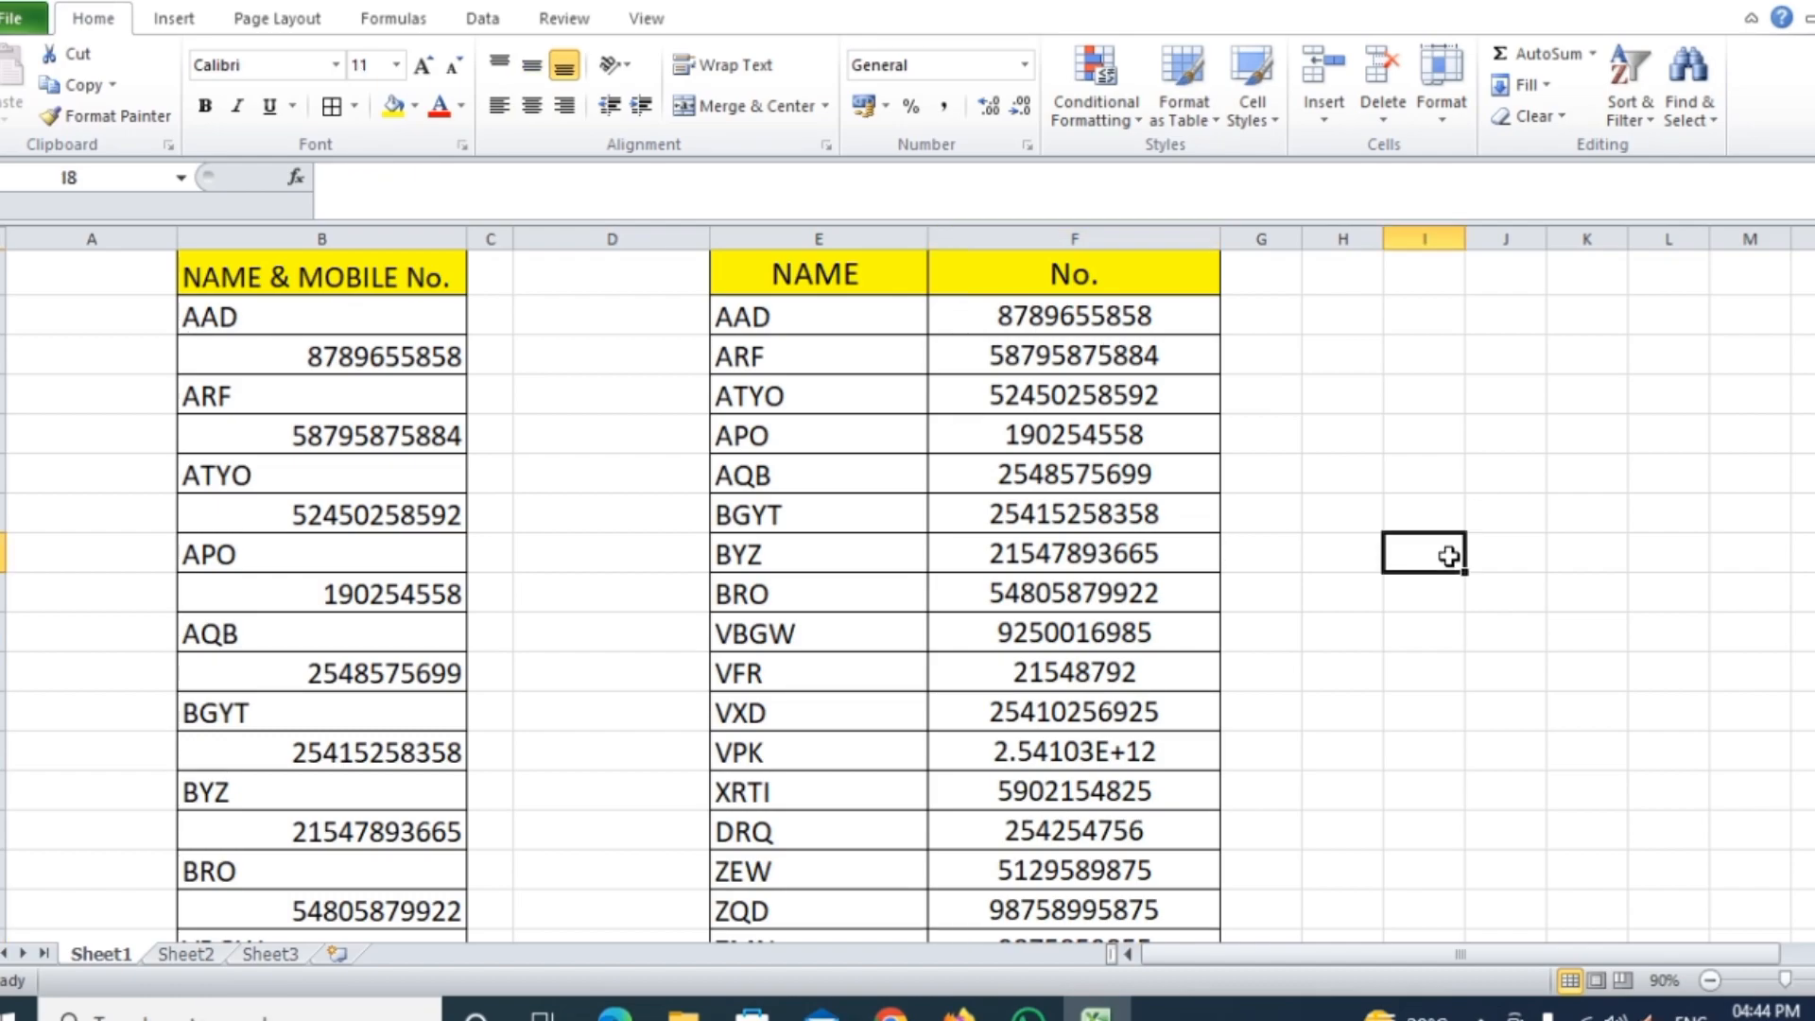